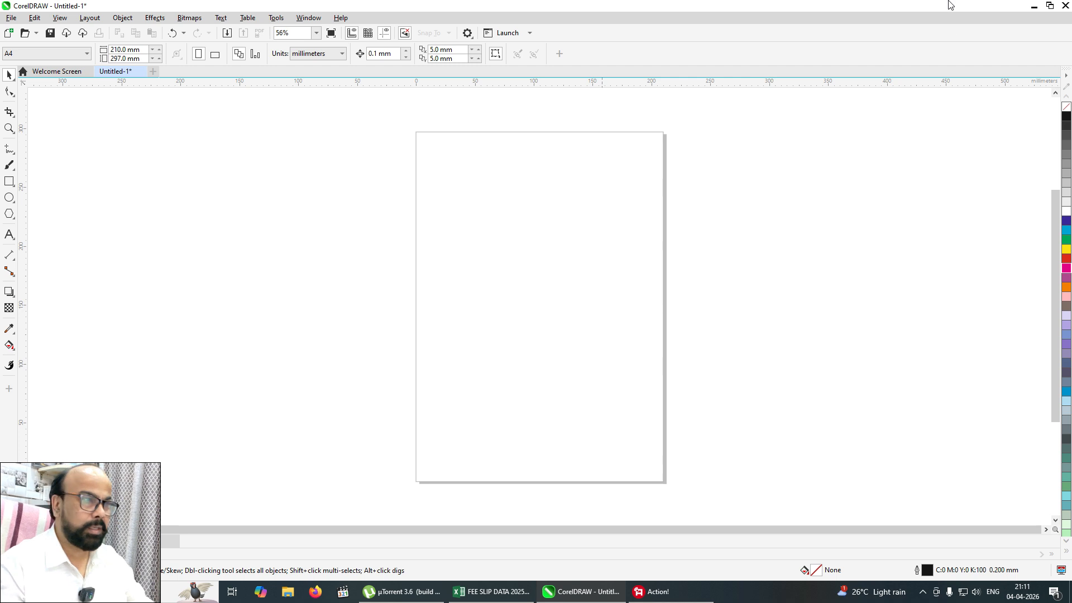
- Draw a rectangle about 187 by 168 mm overlapping the page's left edge and fill it with purple (C20 M80 Y0 K20)
click(9, 181)
drag(346, 167, 567, 367)
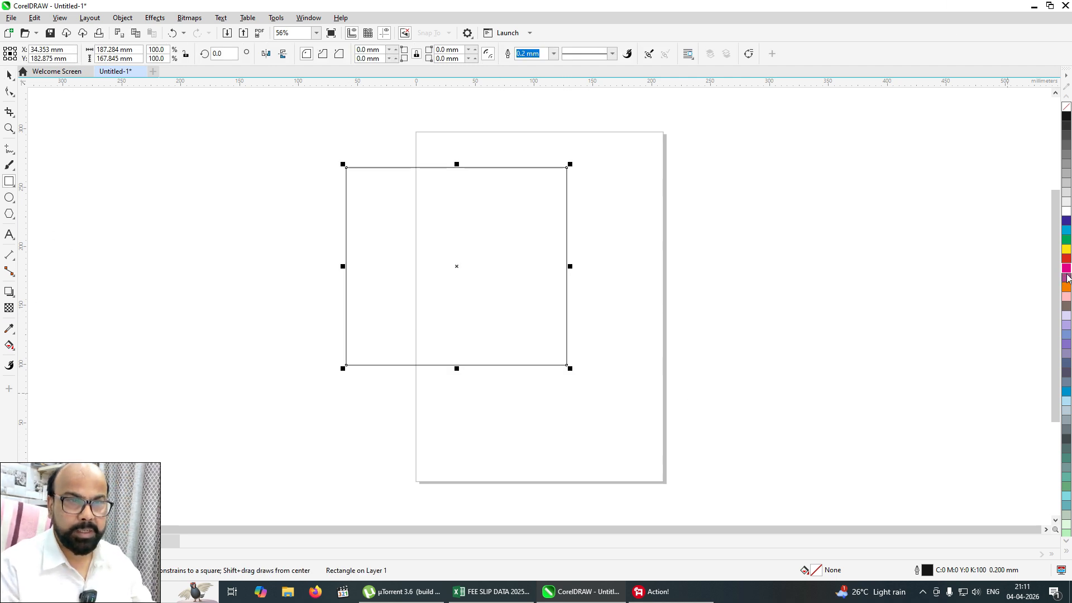
click(1066, 277)
click(9, 75)
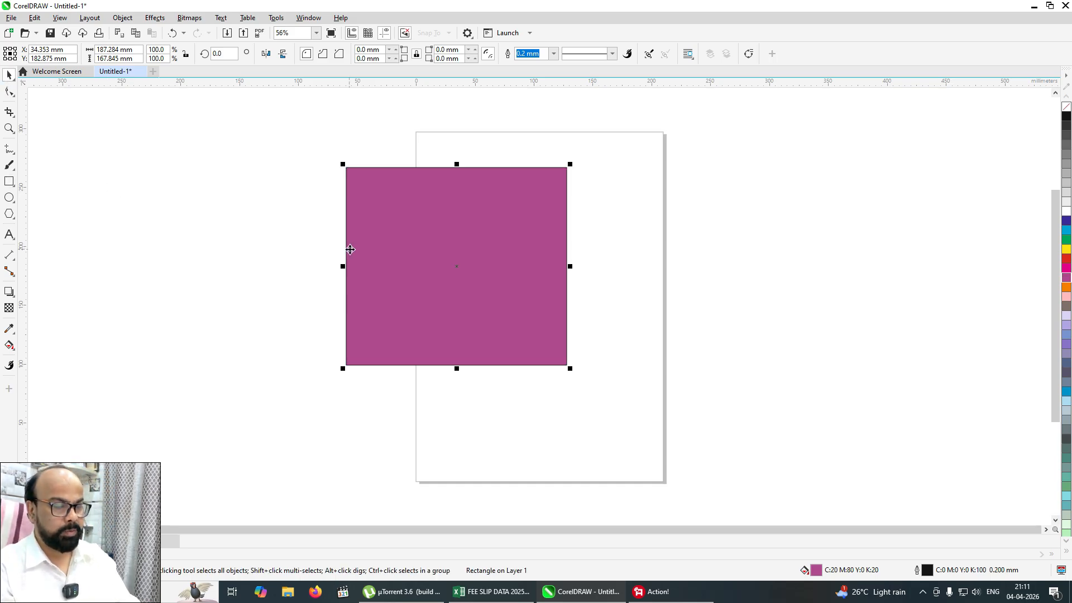
- Examine the uniform fill options and the available palette libraries for the rectangle in Edit Fill, keeping the CMYK Palette purple
key(F11)
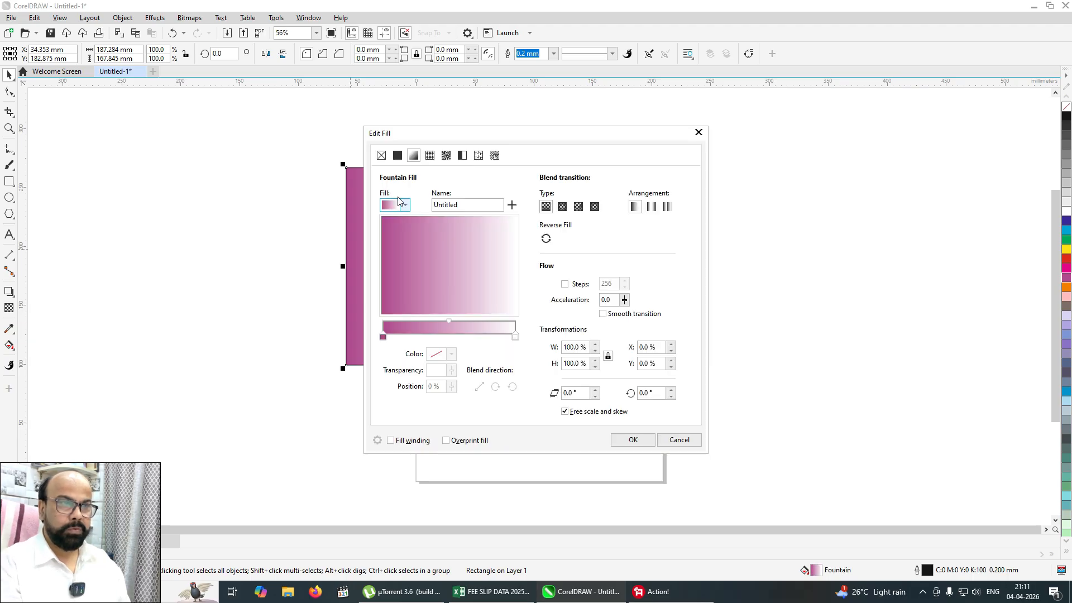
drag(434, 134, 485, 125)
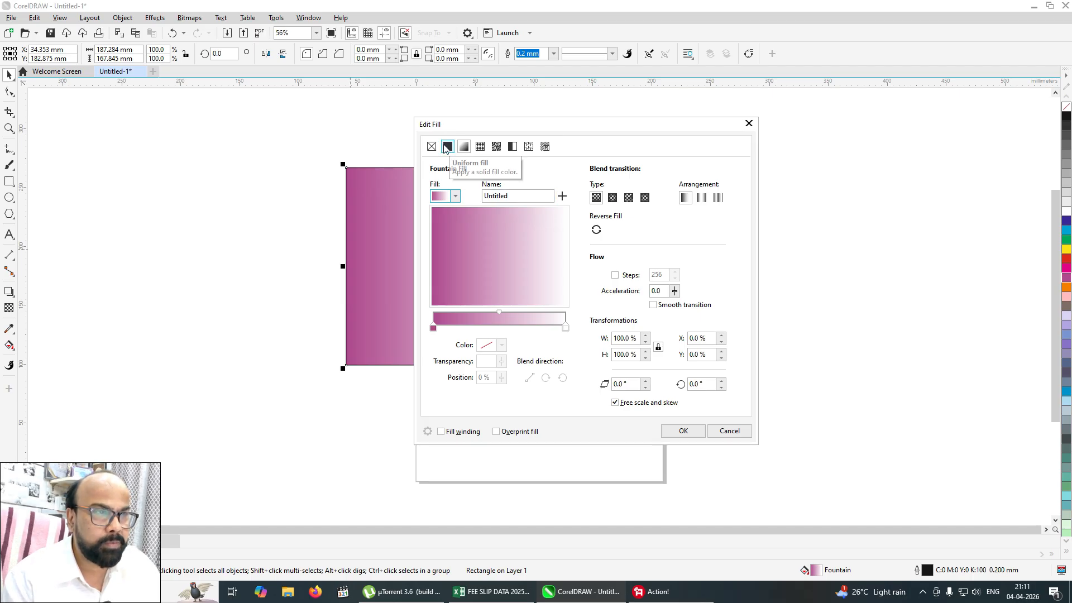
click(447, 146)
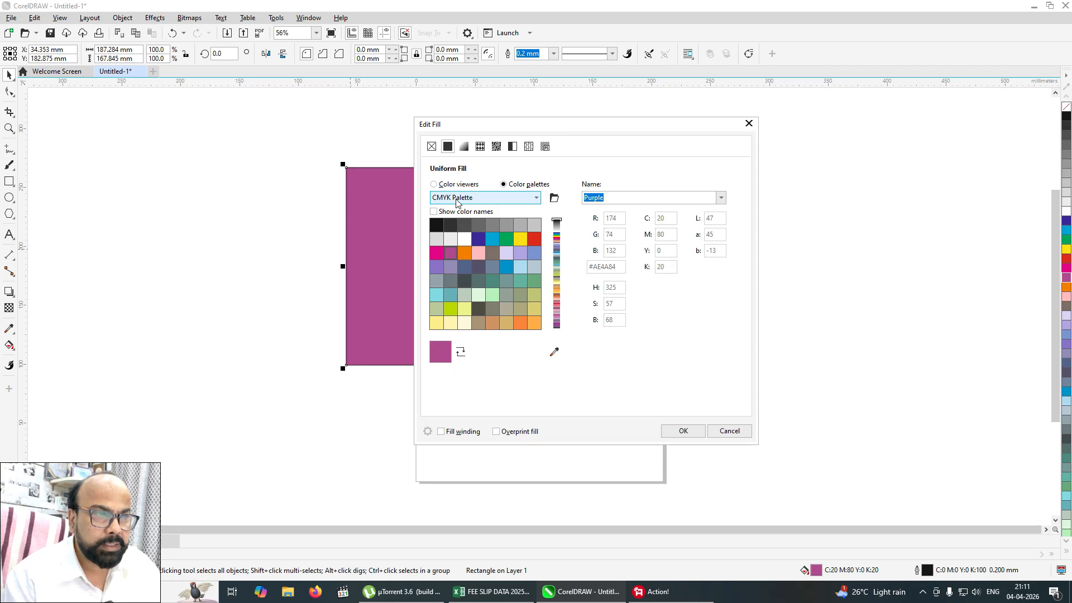
click(491, 198)
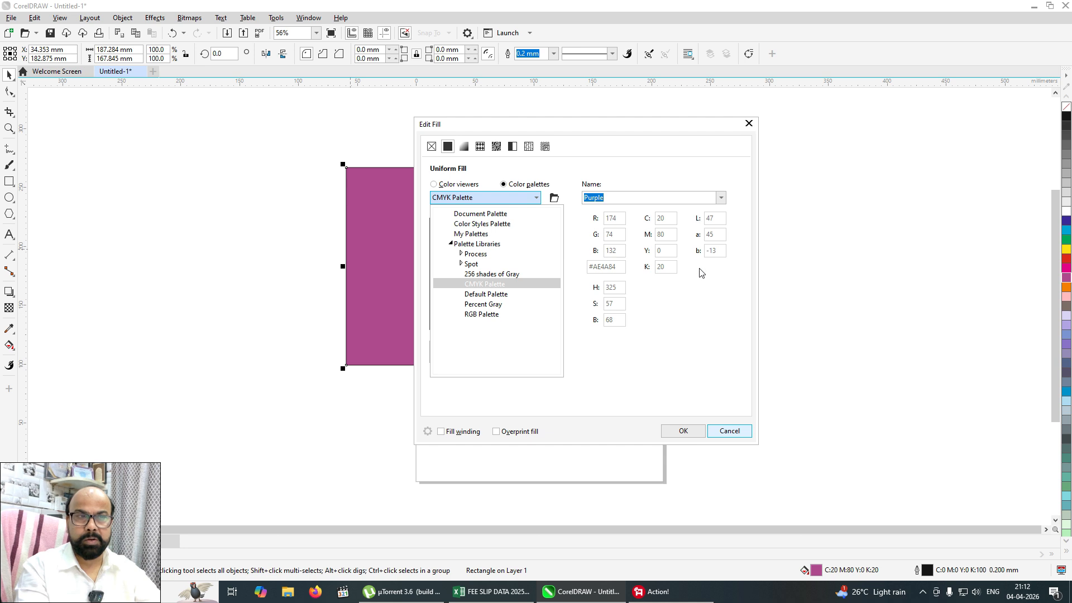
click(690, 435)
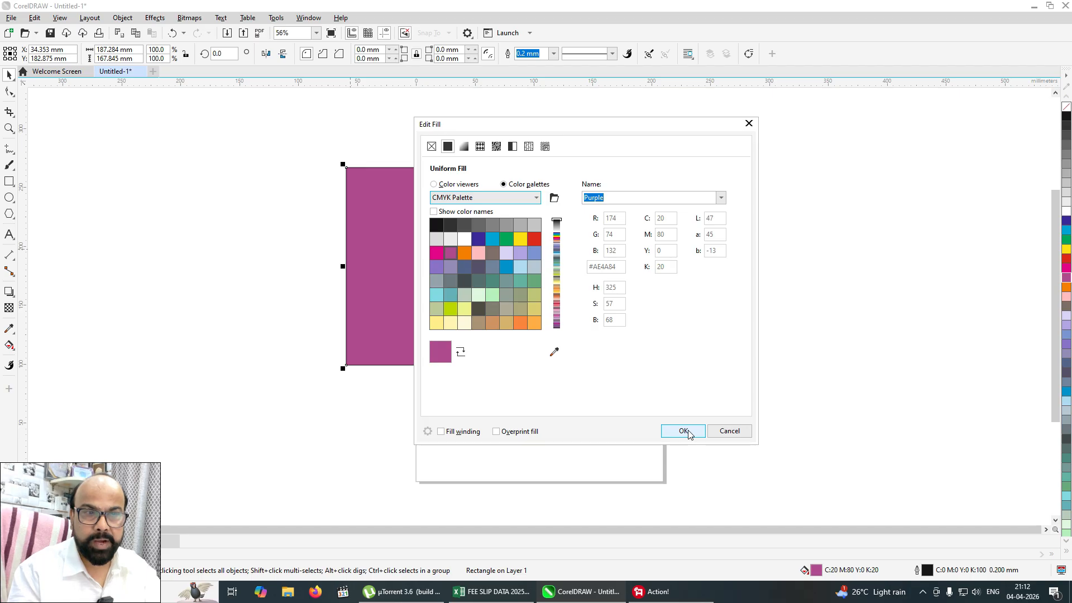
click(688, 433)
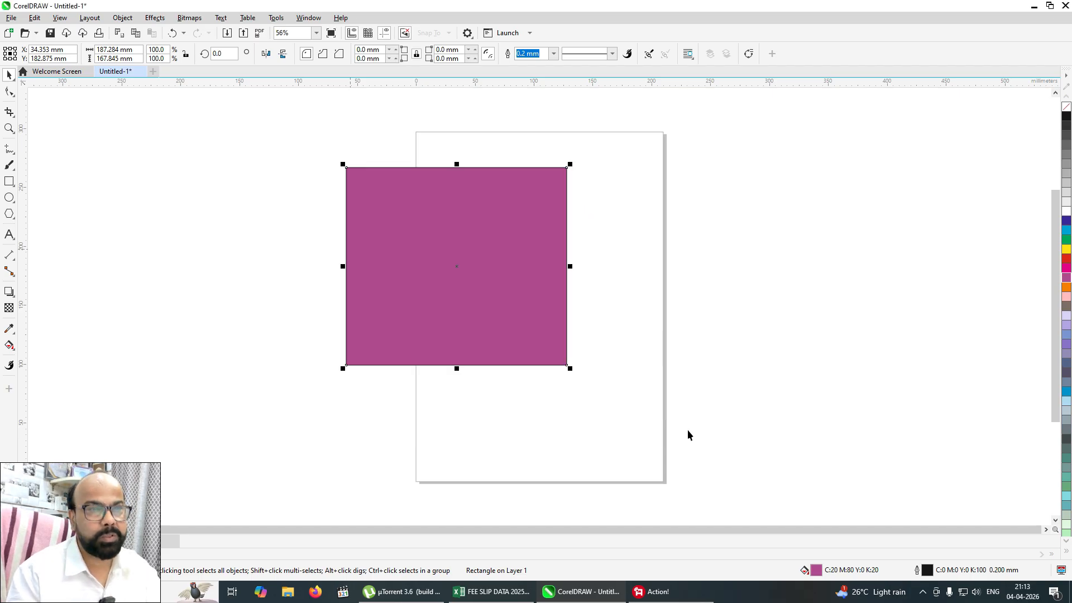
click(688, 430)
- Move the purple rectangle fully onto the upper part of the page
drag(433, 249, 511, 239)
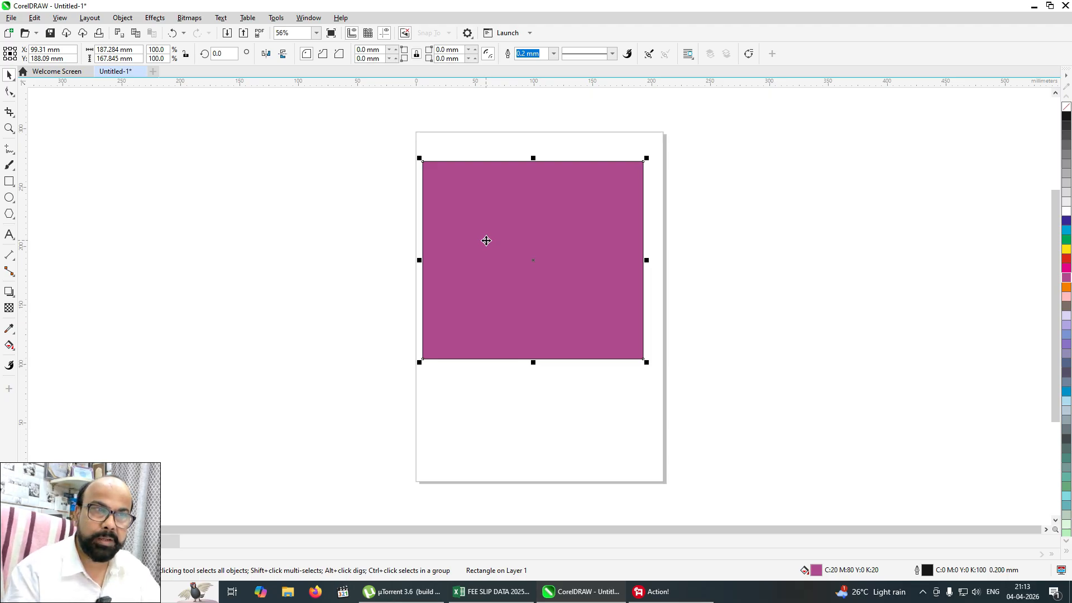
click(536, 244)
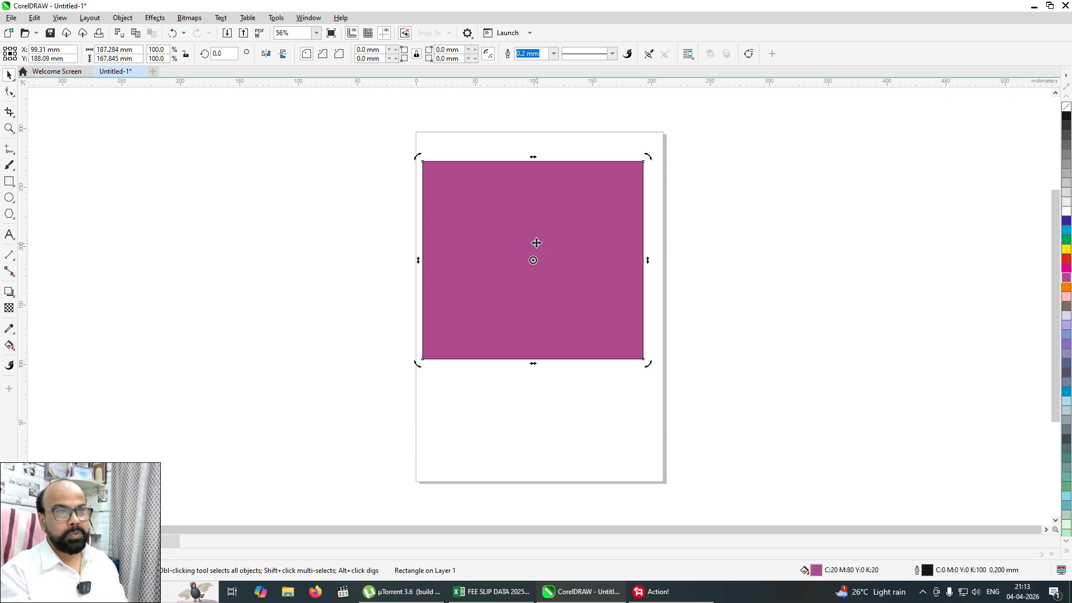
click(470, 212)
- Add the artistic text "guru", enlarge it to about 121 pt and place it in the upper part of the rectangle
click(9, 236)
click(278, 244)
text(guru)
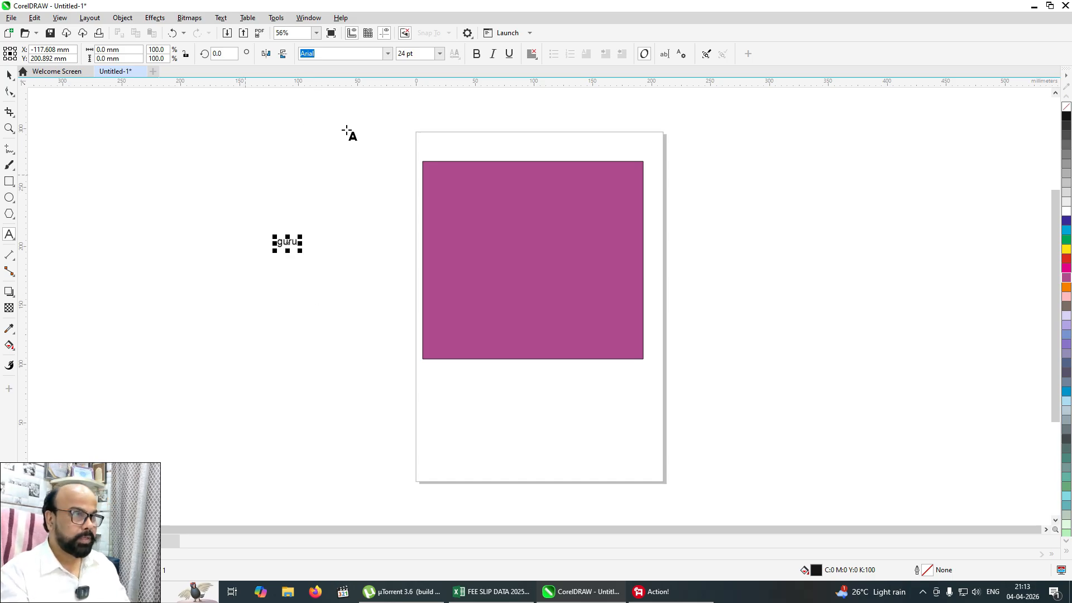
click(8, 75)
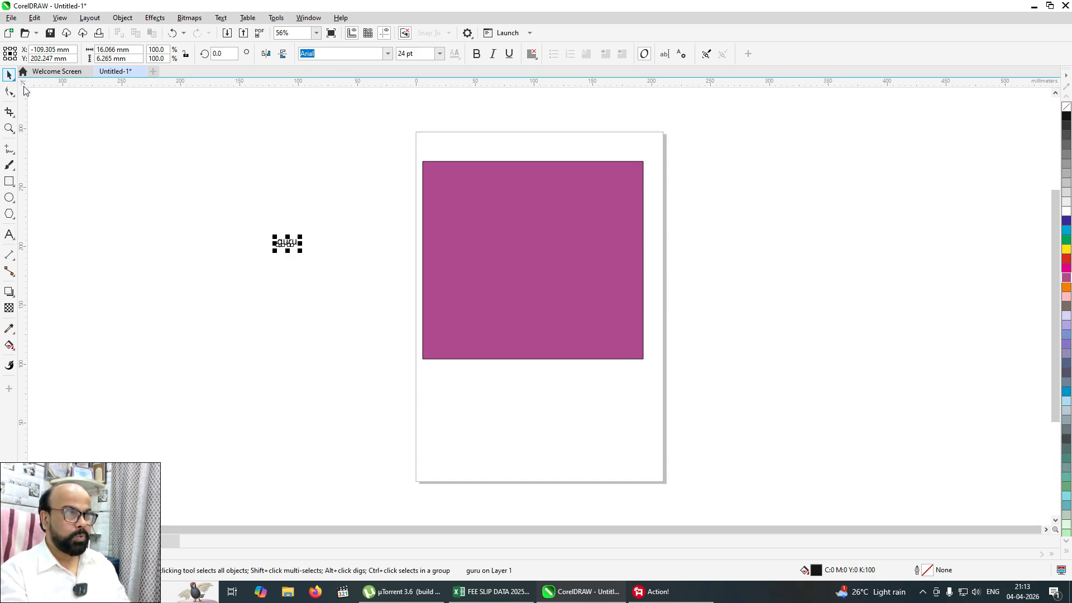
drag(302, 251, 376, 313)
drag(363, 262, 562, 218)
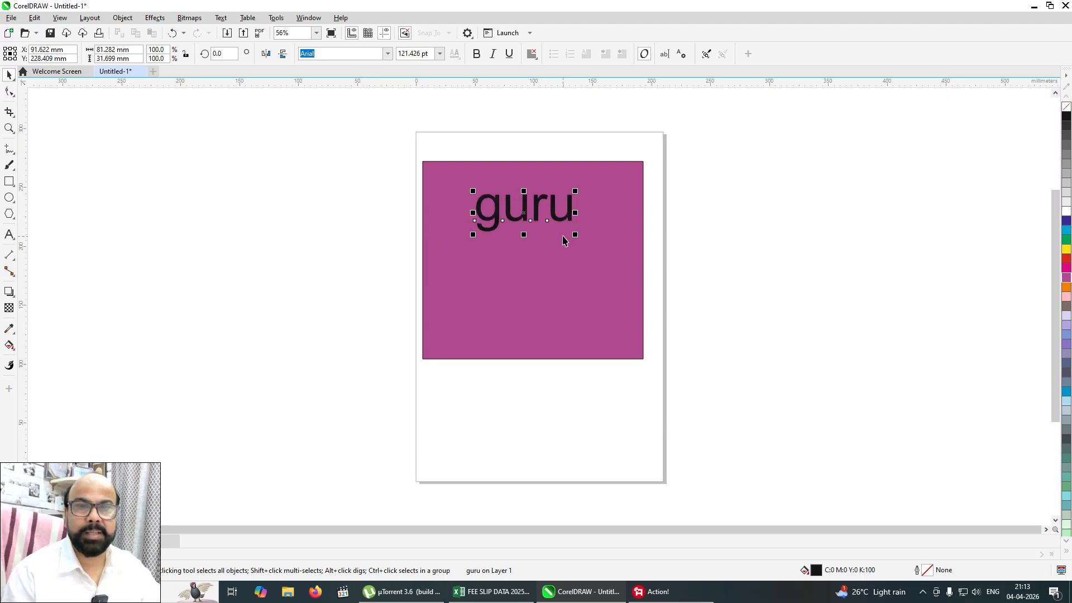
- Try yellow and pale lavender (C20 M20 Y0 K0) fills on the "guru" text
click(1067, 212)
click(1067, 251)
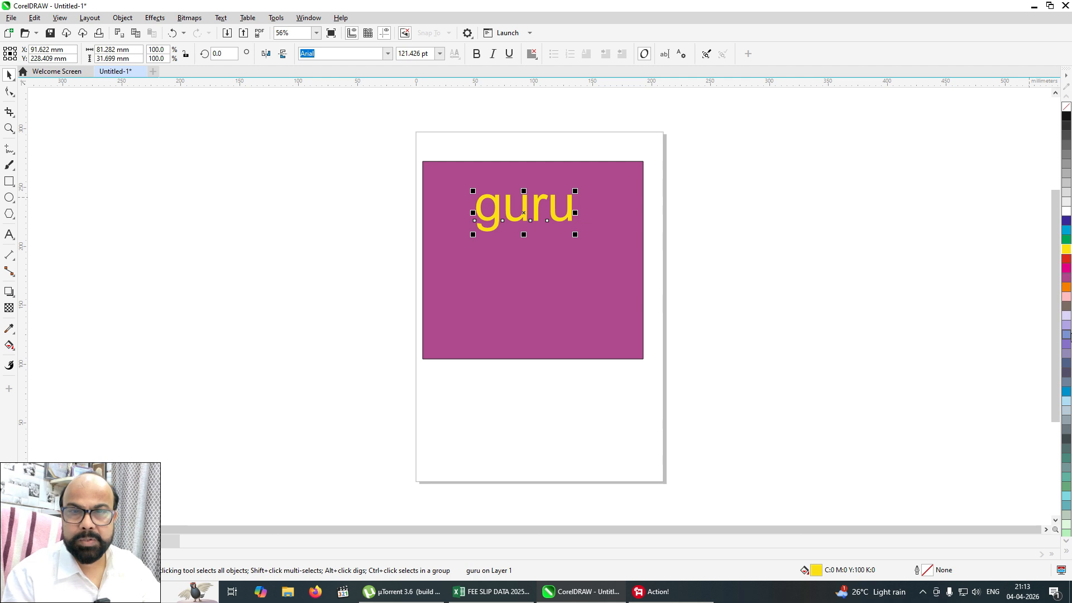
click(1067, 317)
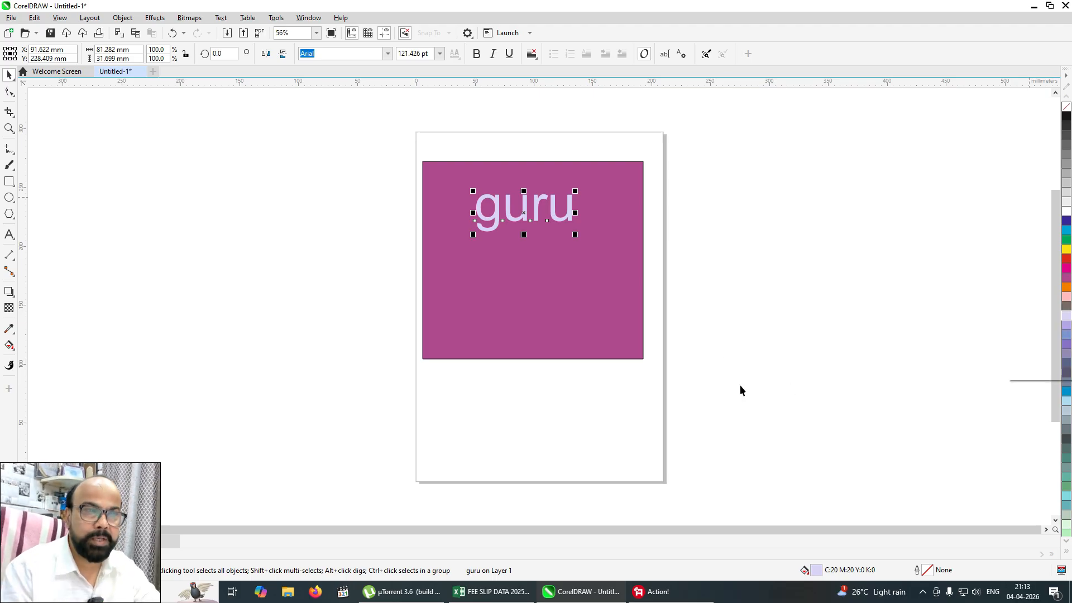
- Fill the rectangle behind the text with yellow (C0 M0 Y100 K0)
click(606, 243)
click(1066, 250)
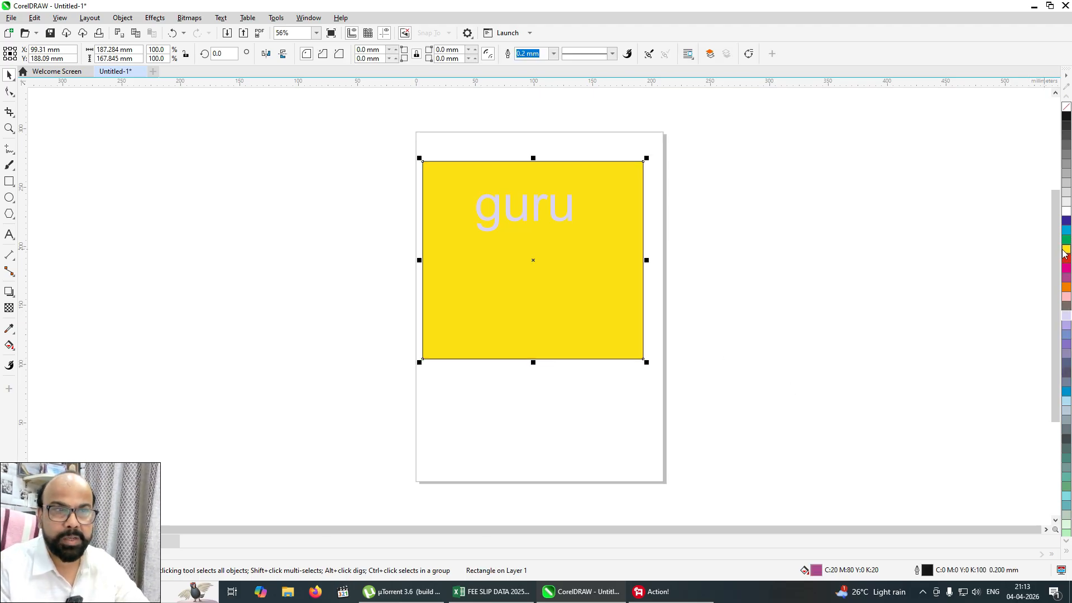
click(741, 278)
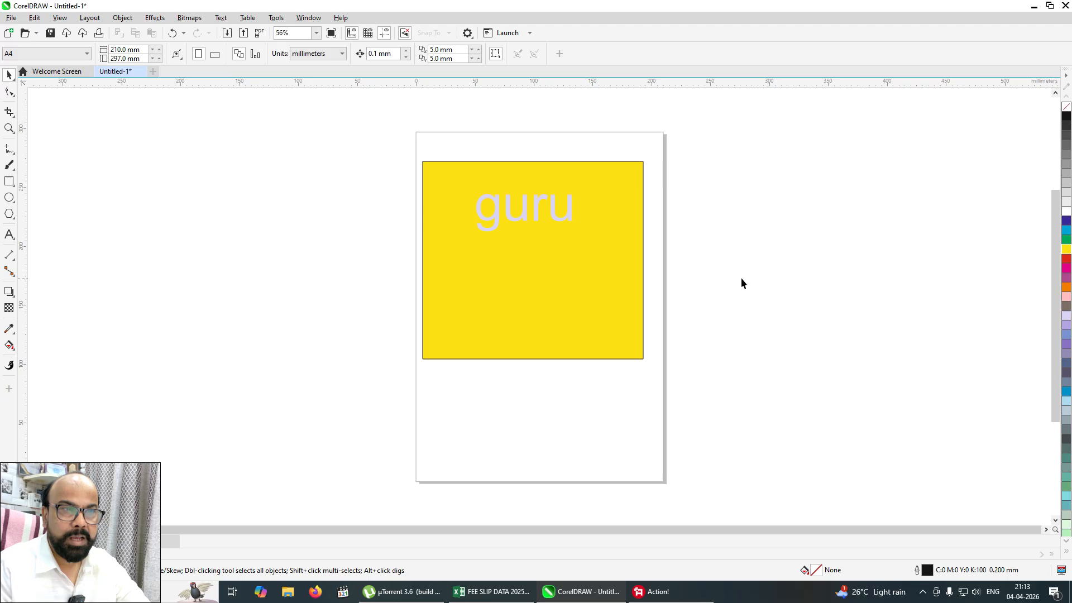
- Fill the "guru" text with grey-brown (C0 M20 Y20 K60), make it bold and shift it slightly upward
click(501, 219)
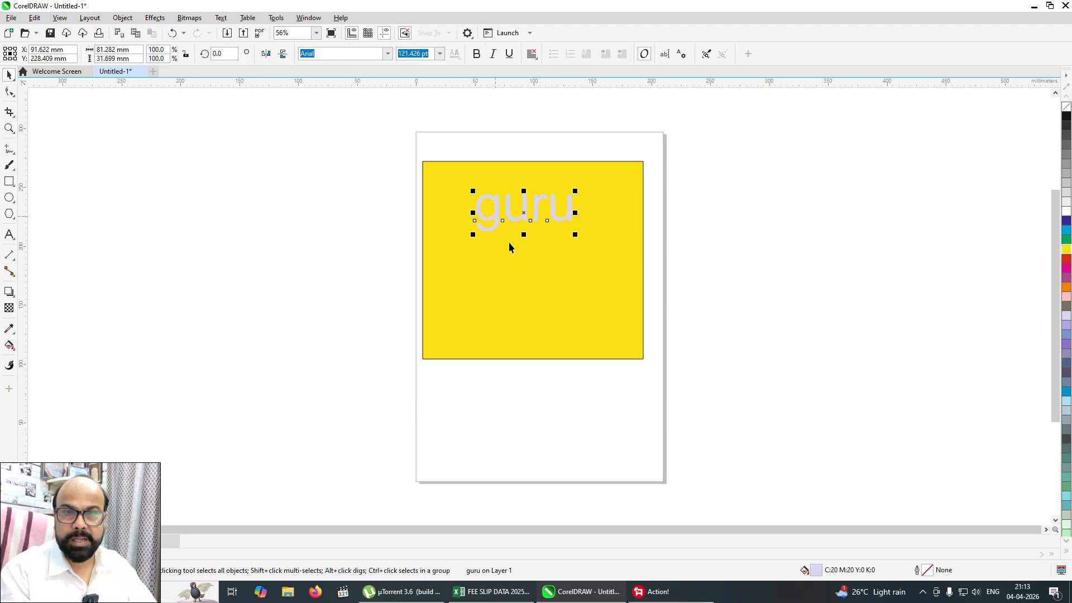
click(1066, 307)
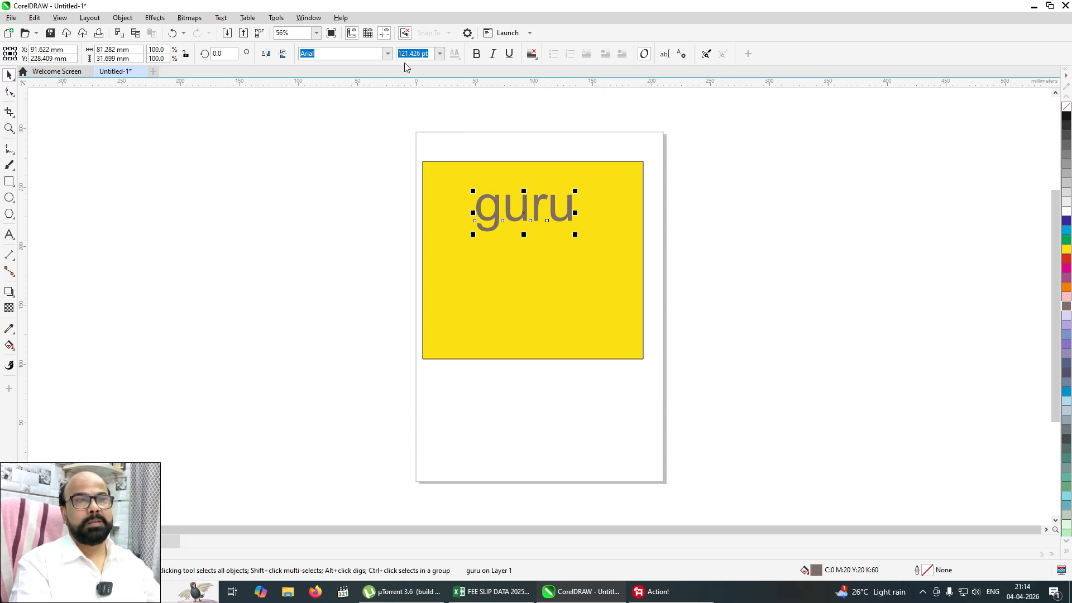
click(478, 54)
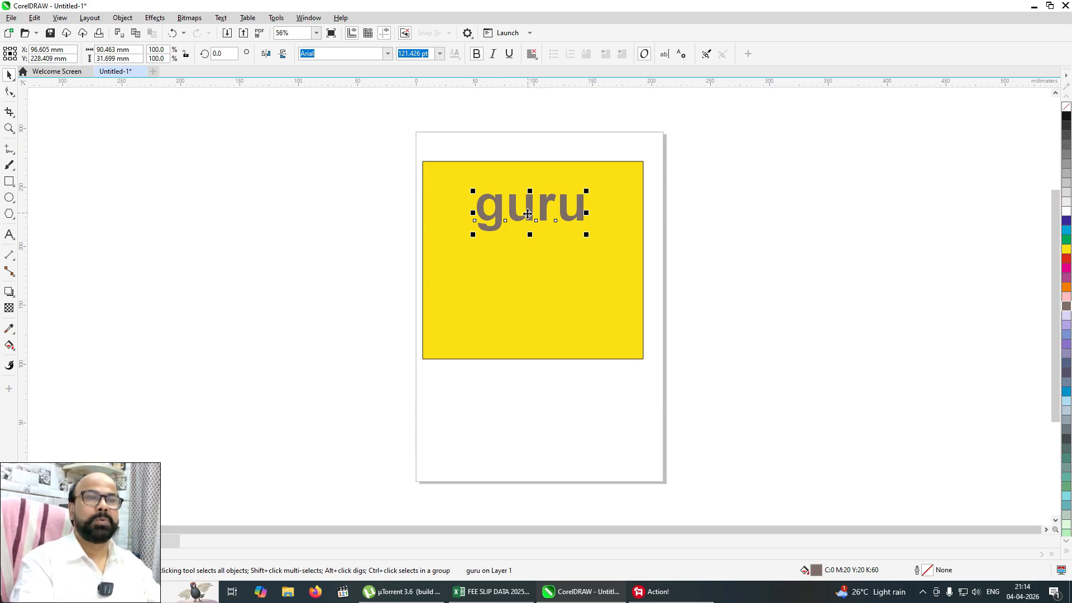
drag(527, 214, 527, 208)
click(726, 219)
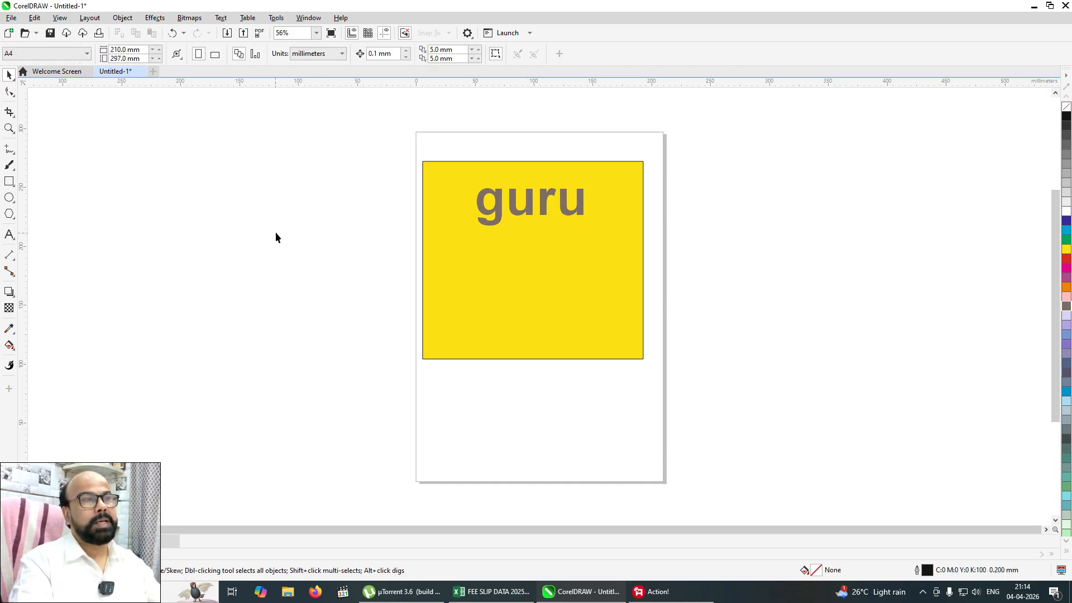
- Examine the yellow rectangle's corner nodes with the Shape tool, and return to the Pick tool with nothing selected
click(8, 94)
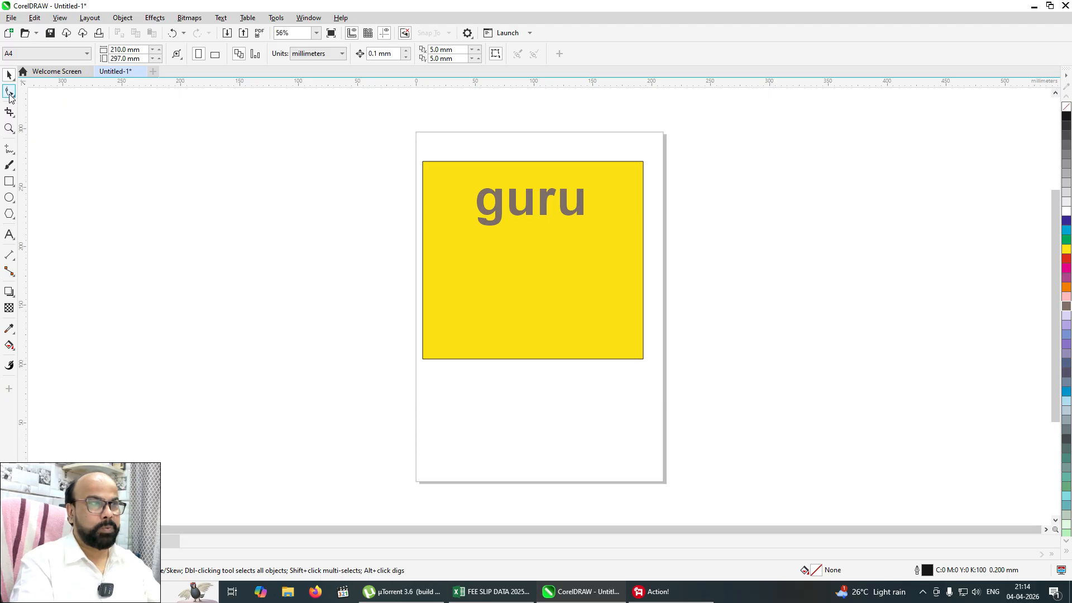
click(89, 91)
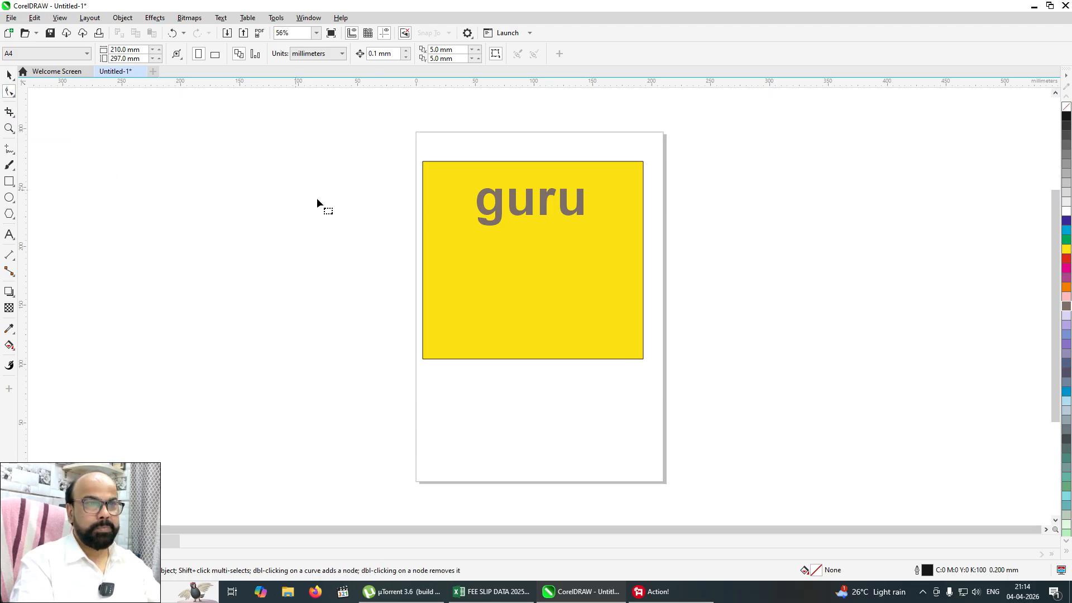
click(507, 267)
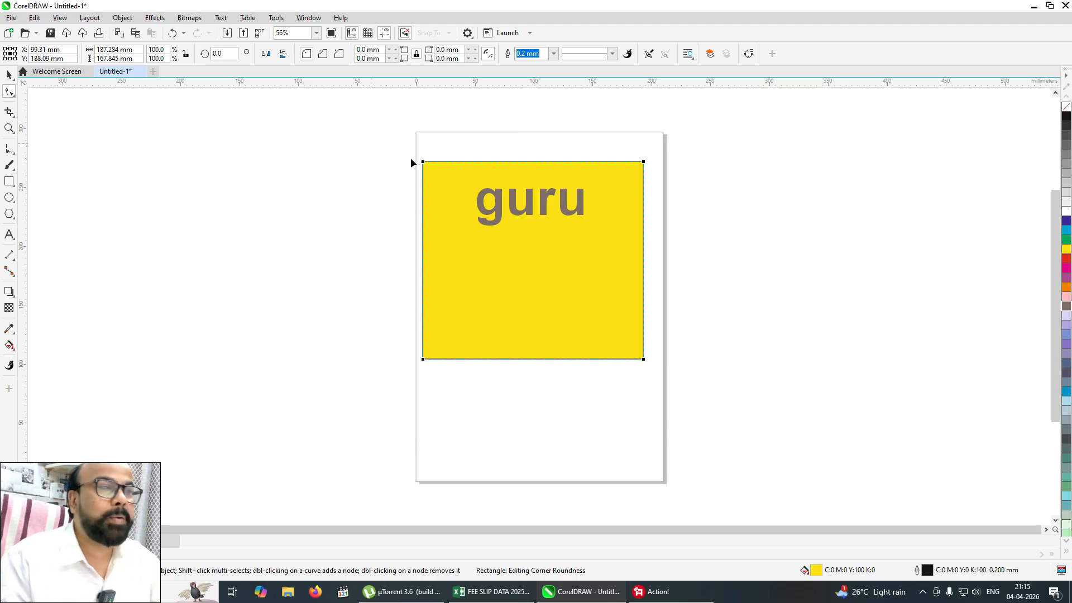
click(9, 74)
click(295, 188)
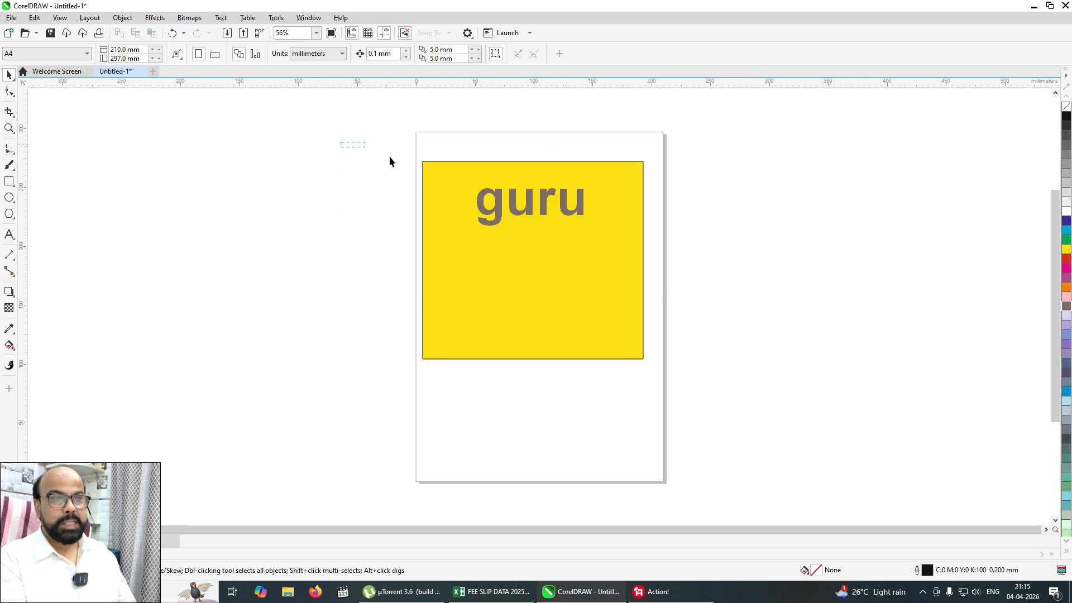
- Select the yellow rectangle together with the "guru" text and delete both from the drawing
drag(657, 379, 656, 380)
drag(497, 302, 662, 301)
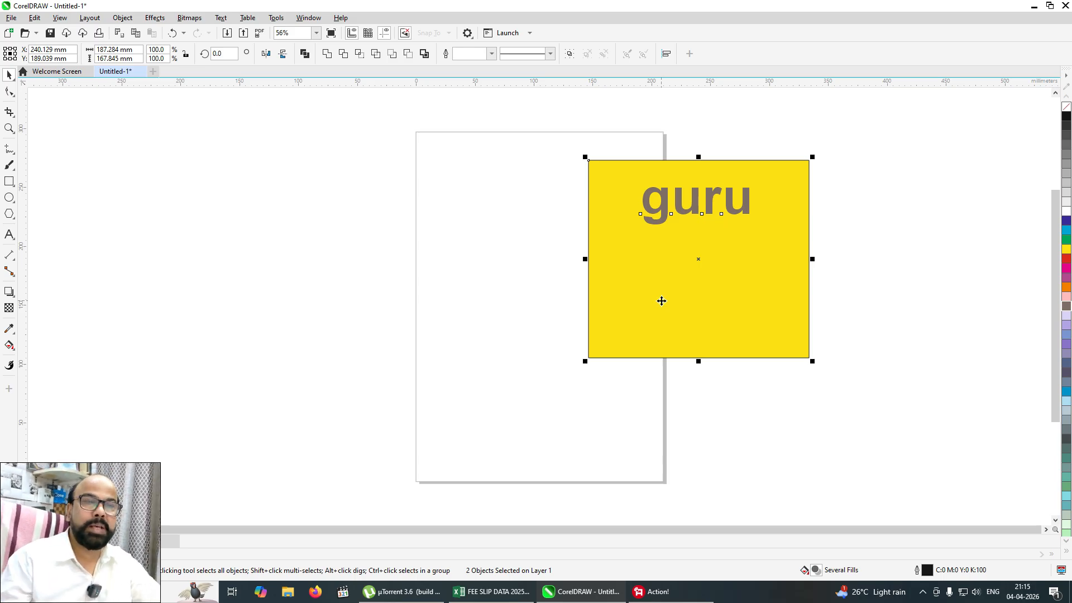
click(450, 224)
drag(702, 232, 828, 363)
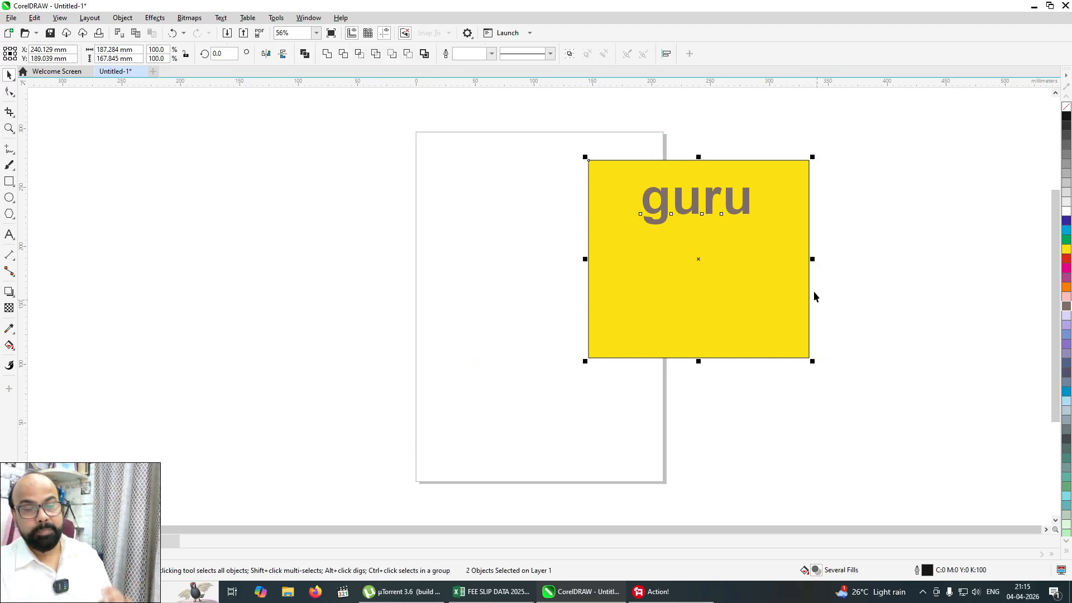
key(Delete)
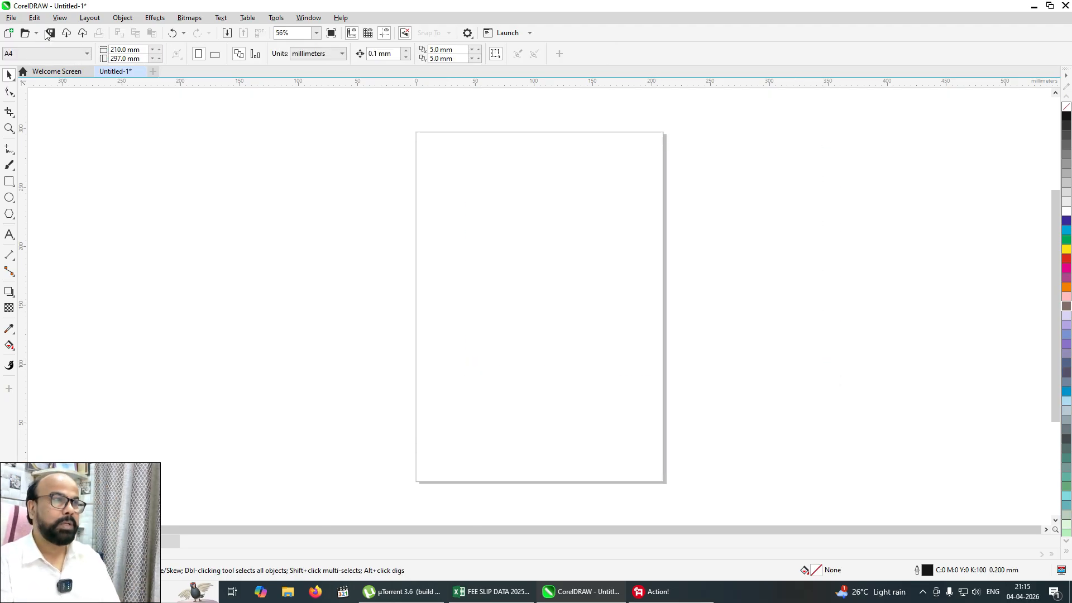
- Start a file import and browse on drive F: to the "dtf design" folder inside "IZ IMAGE GALLERY2025"
click(10, 17)
click(61, 215)
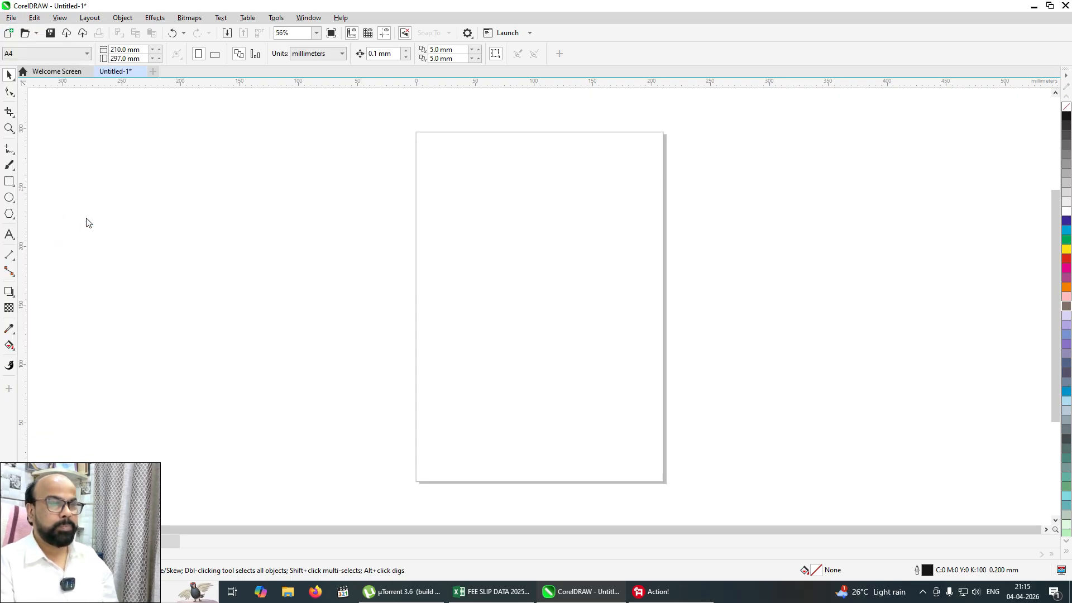
click(56, 227)
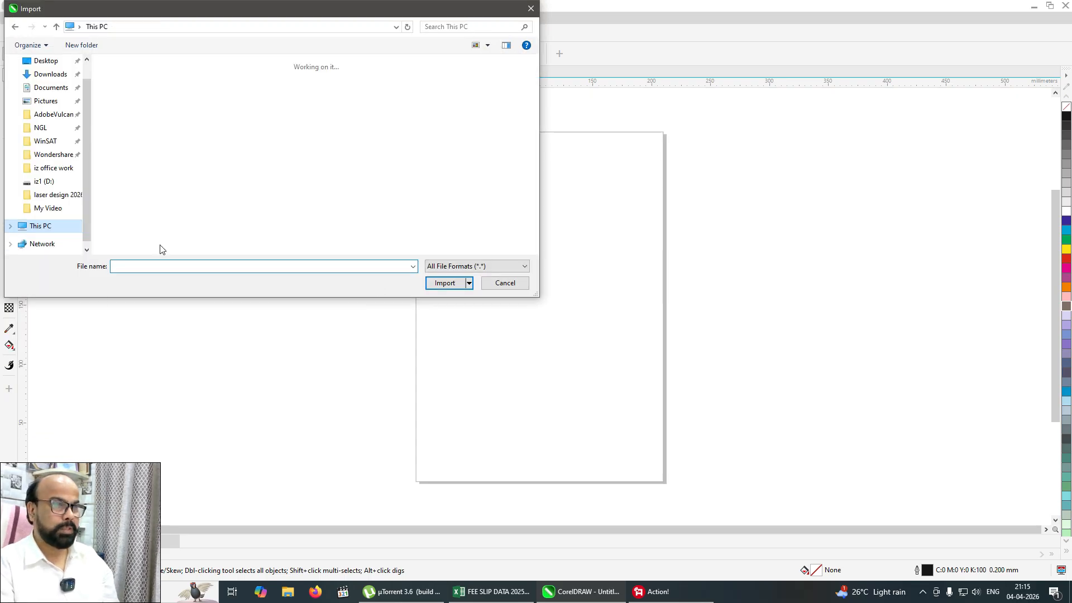
double_click(184, 232)
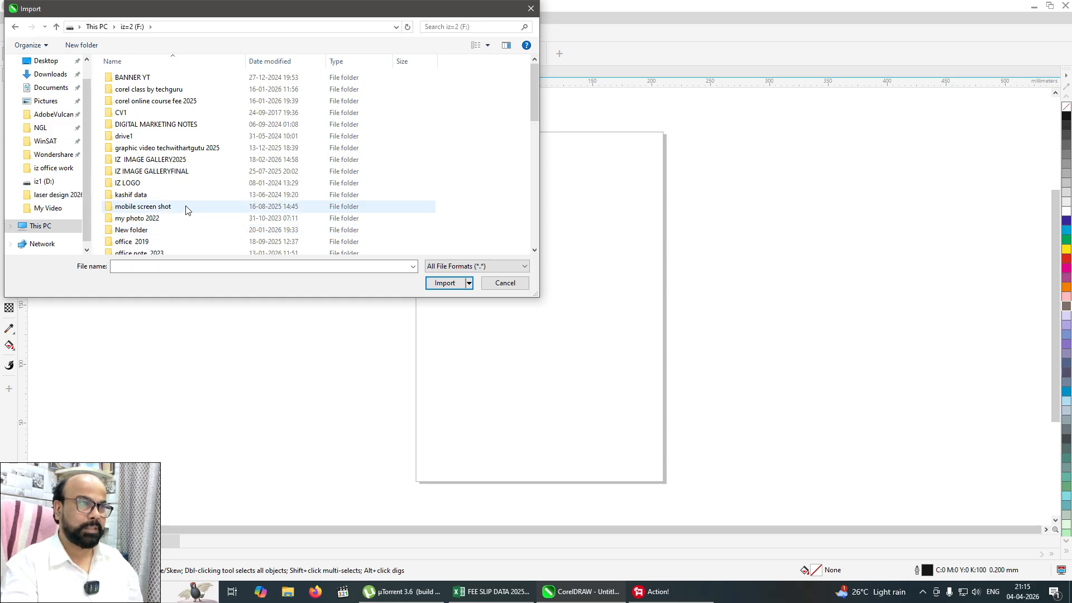
double_click(166, 161)
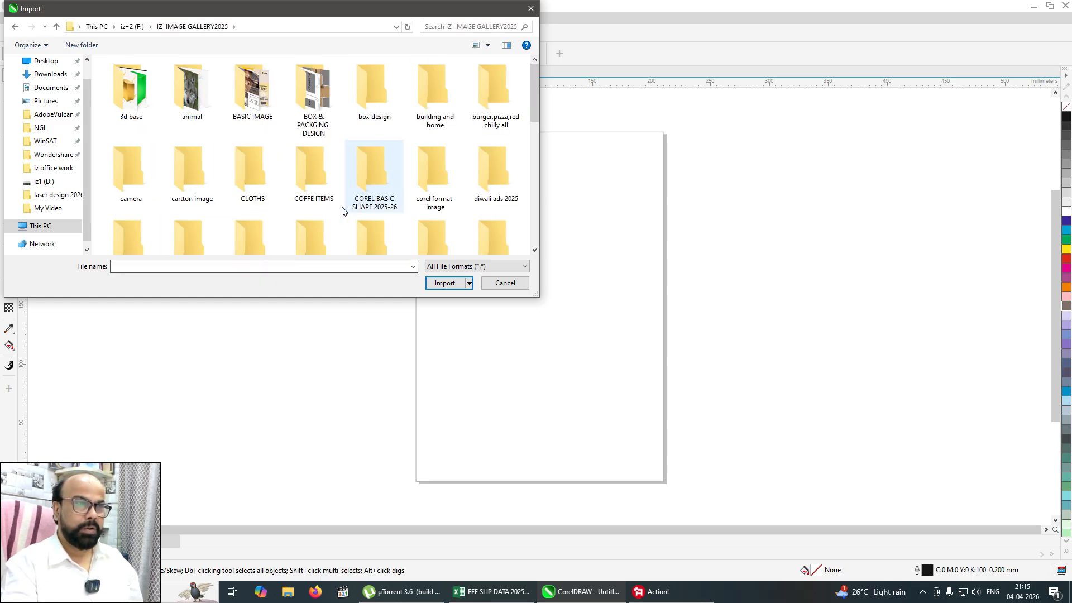
click(495, 171)
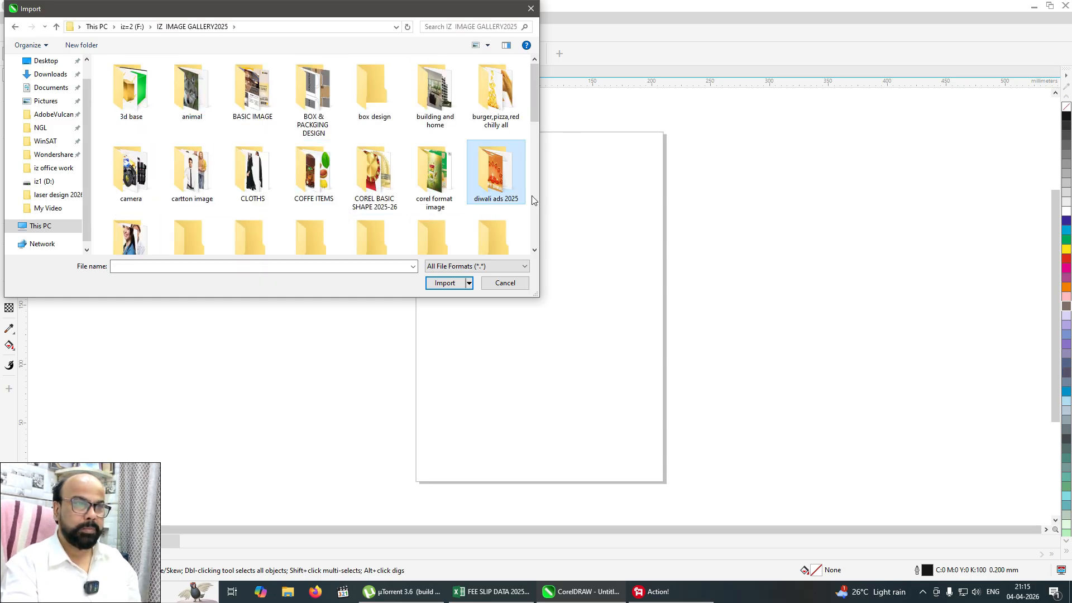
click(535, 250)
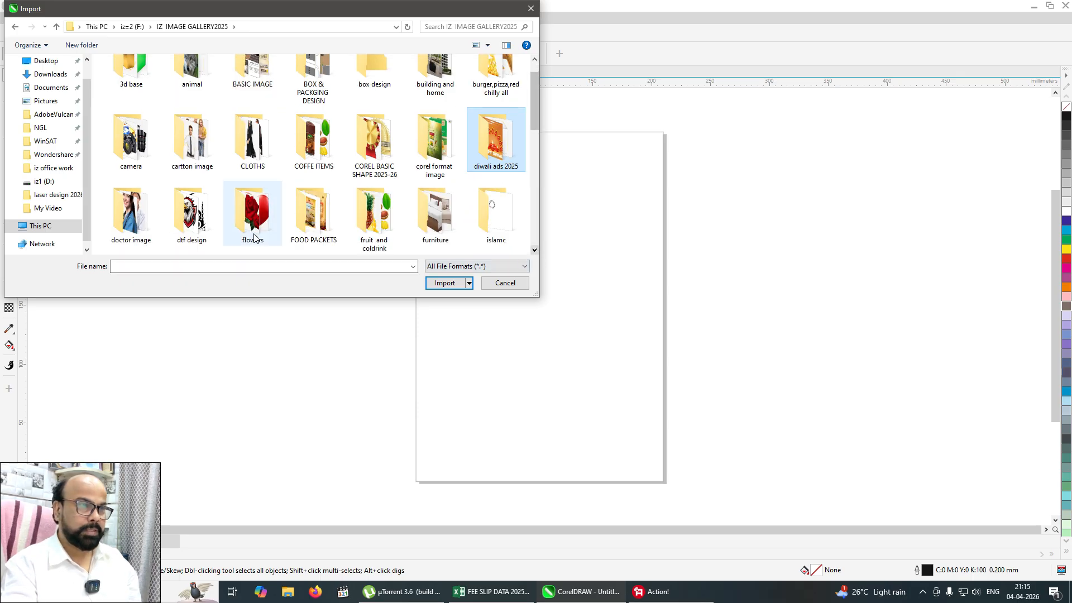
double_click(193, 216)
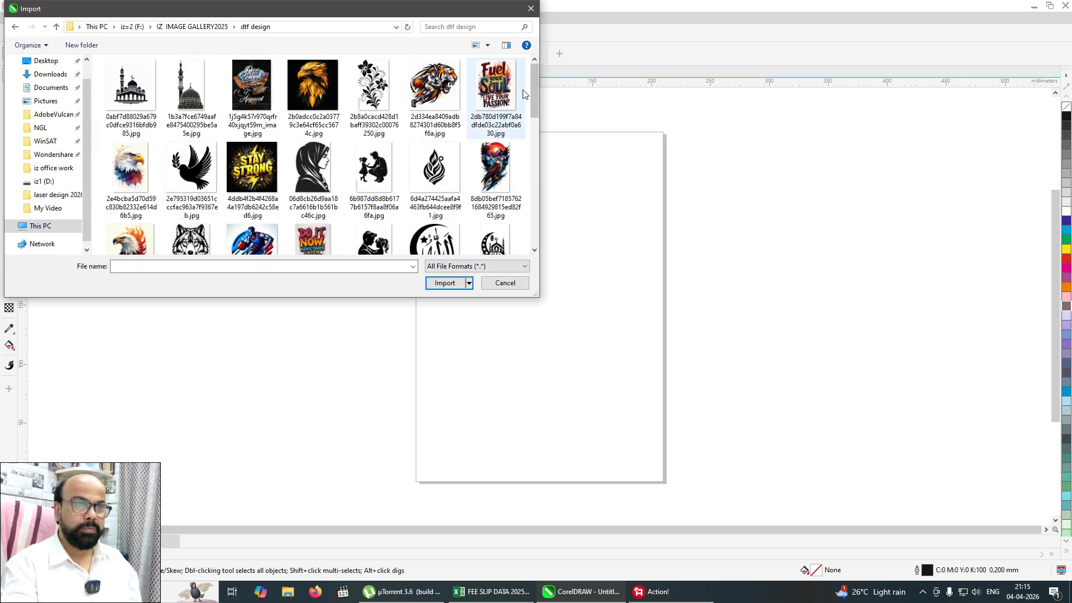
- Import the hummingbird image 73d37cf57201ca80a7f9f5e0556b40f4.jpg and place it about 154 mm wide in the middle of the page
drag(537, 94, 543, 144)
click(130, 142)
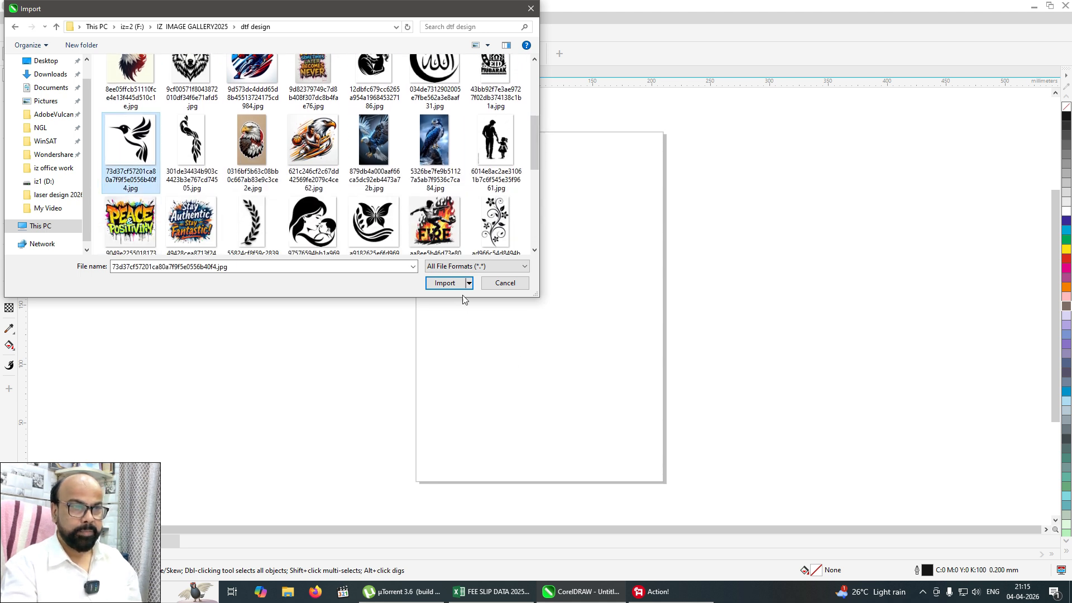
click(444, 283)
drag(432, 194, 613, 375)
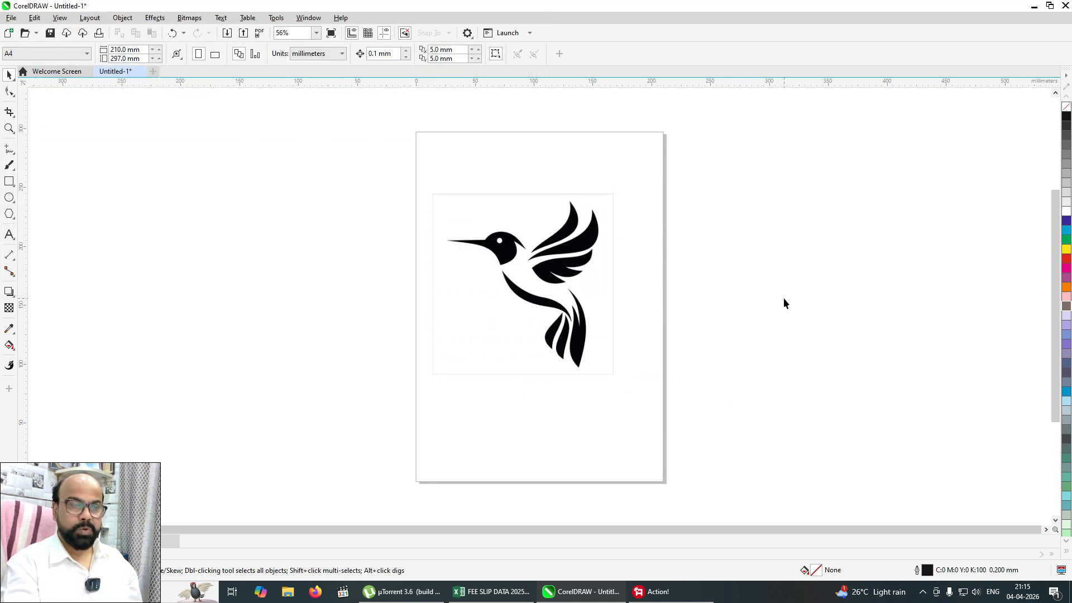
- Shift the hummingbird image about 8 mm to the right and show its corner nodes with the Shape tool
drag(337, 175, 698, 412)
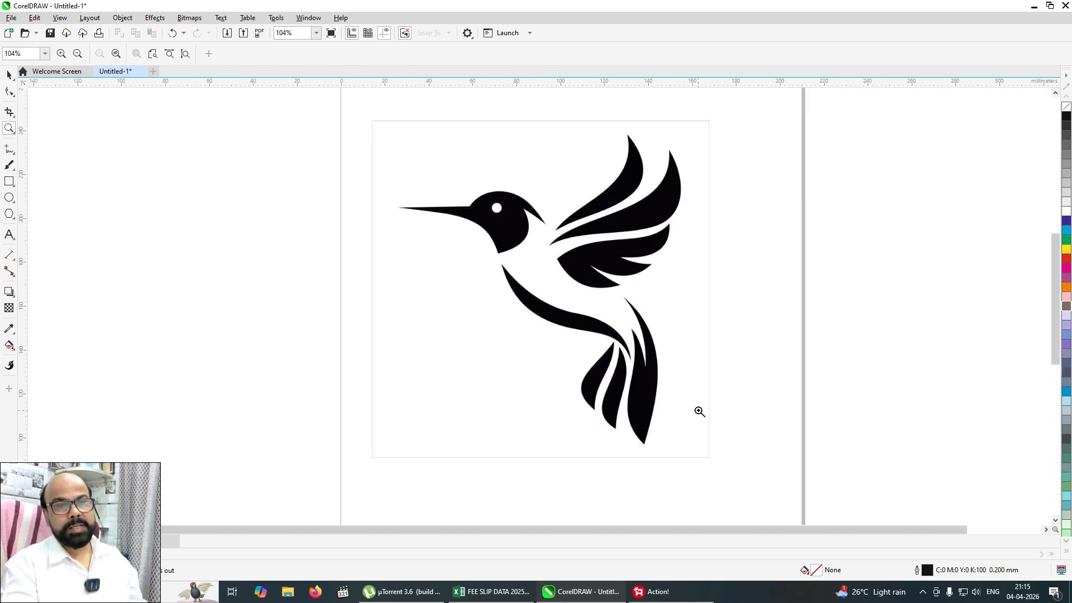
click(9, 74)
drag(430, 266, 536, 267)
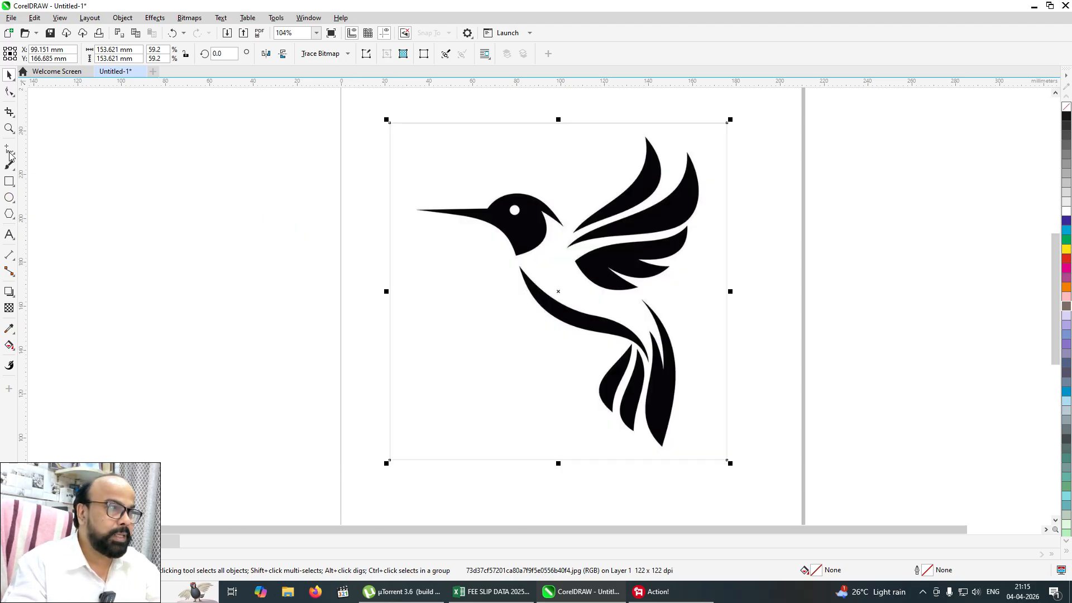
click(9, 92)
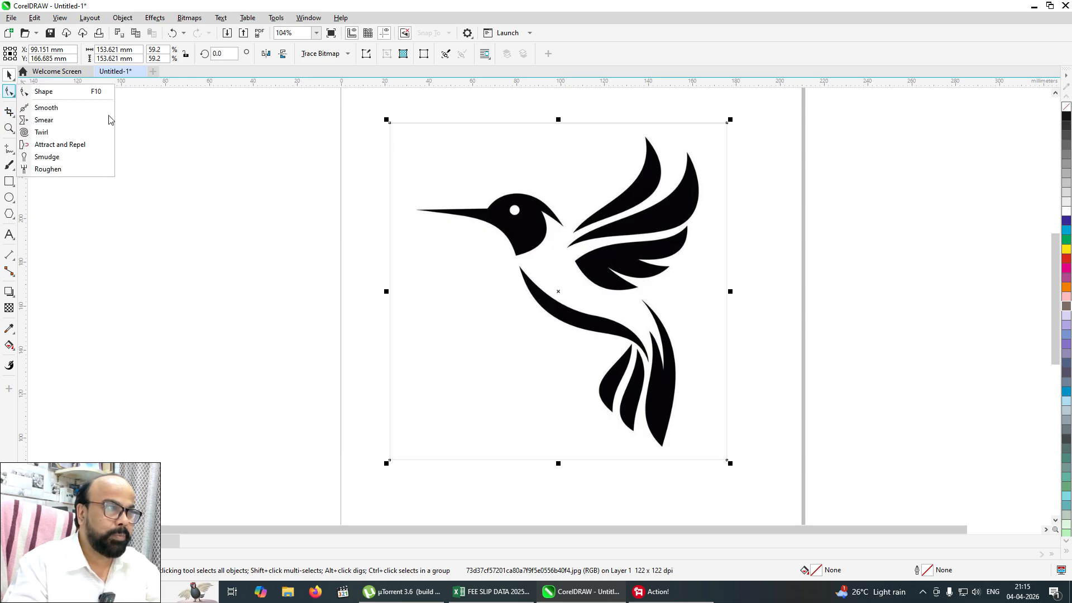
click(56, 93)
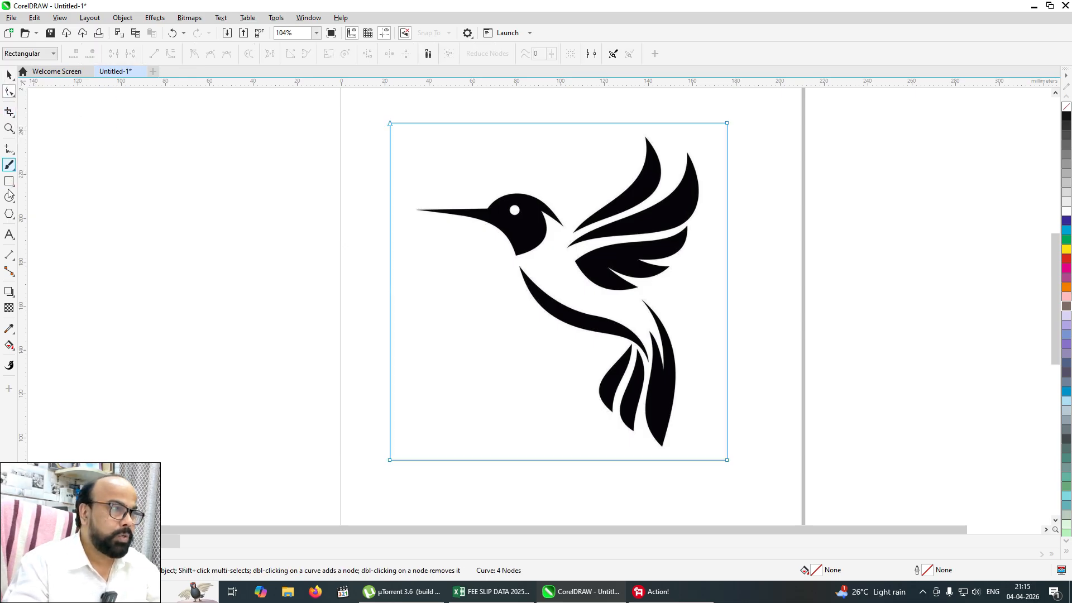
- Trace the bird's head with straight Pen tool segments from the beak tip over the crown to the crest tip
click(12, 150)
click(40, 186)
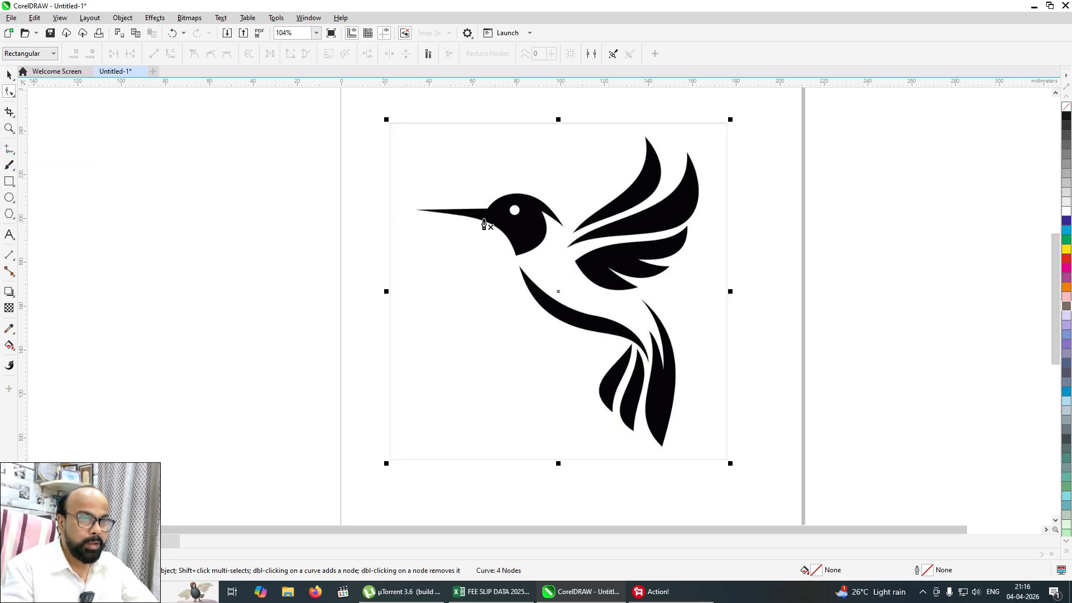
click(418, 210)
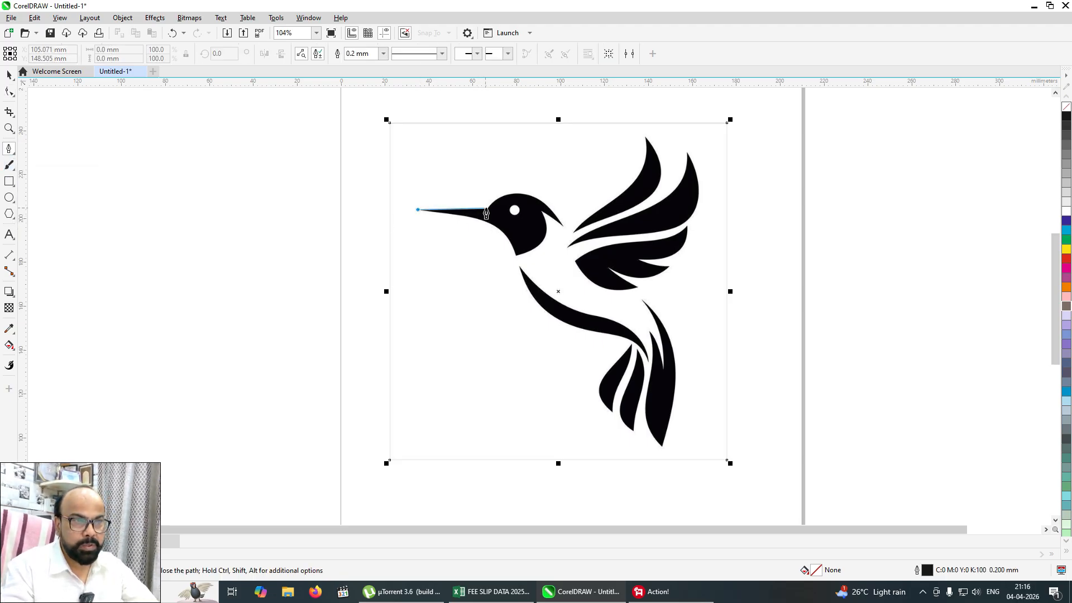
click(487, 209)
click(497, 199)
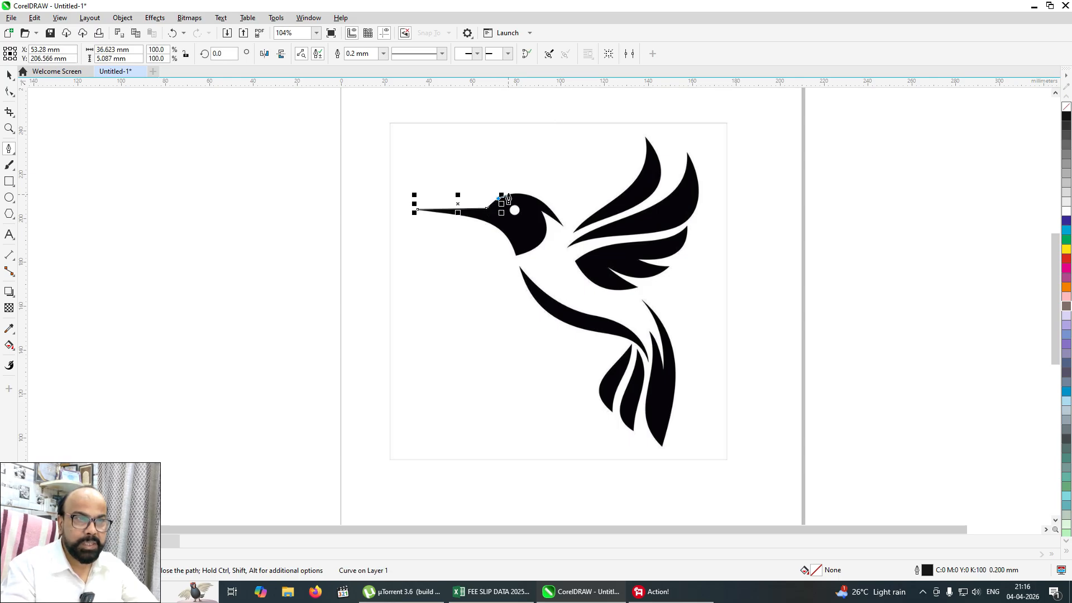
click(520, 193)
click(540, 198)
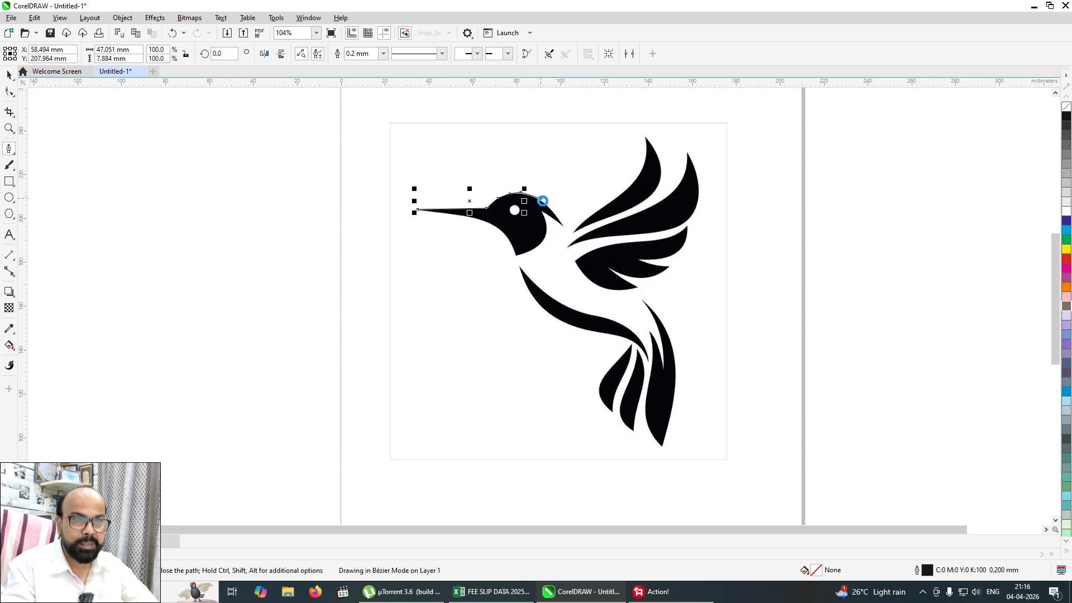
click(556, 212)
click(564, 226)
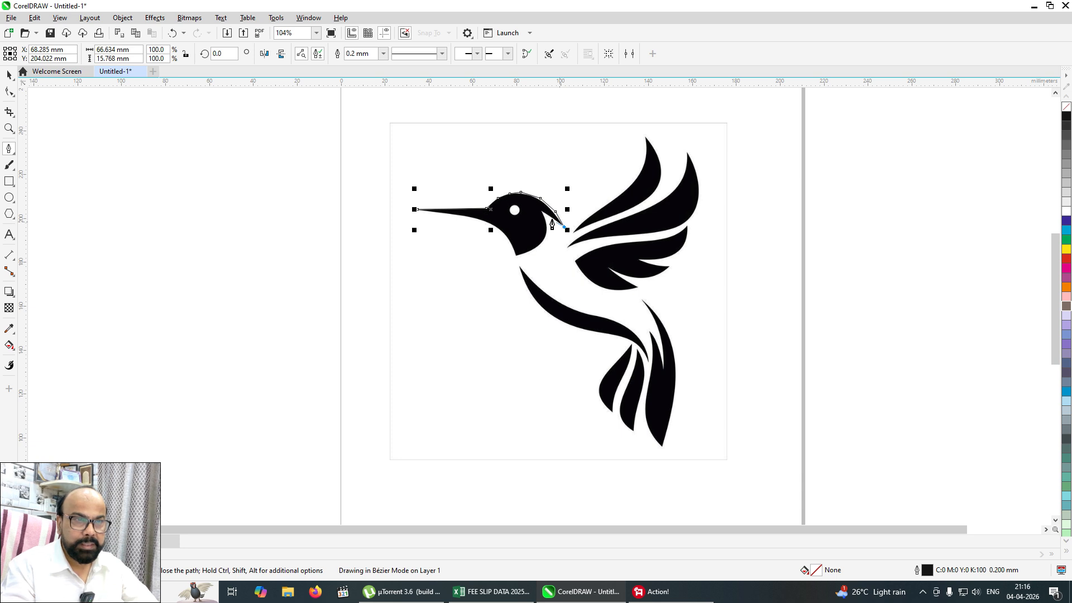
- Continue the Pen outline from the crest tip down the cheek and along the throat, closing it at the beak tip
click(540, 210)
click(547, 229)
click(545, 239)
click(528, 254)
click(514, 254)
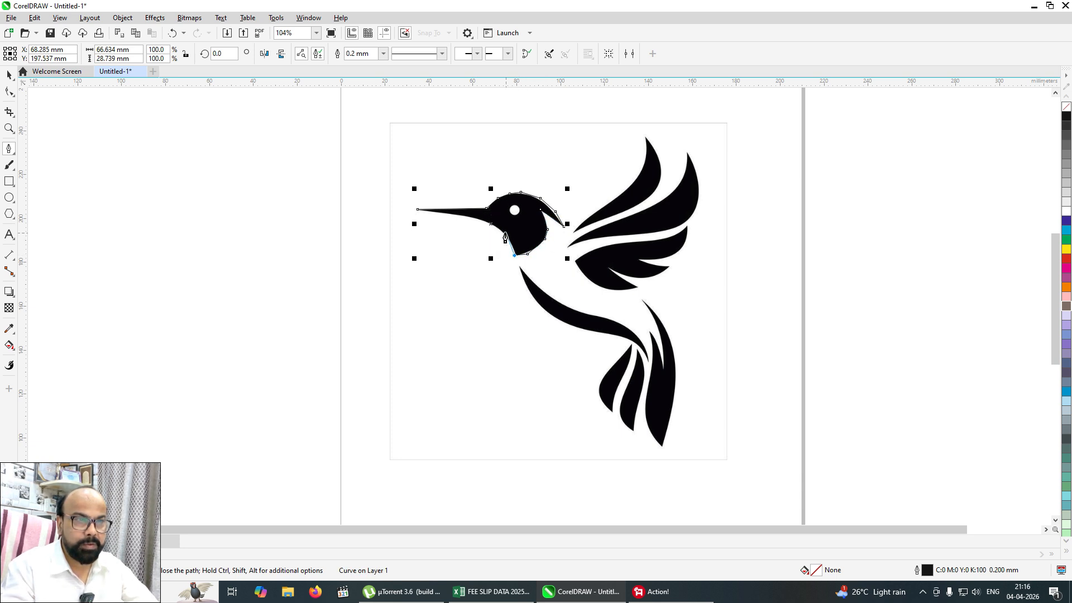
click(497, 227)
click(471, 218)
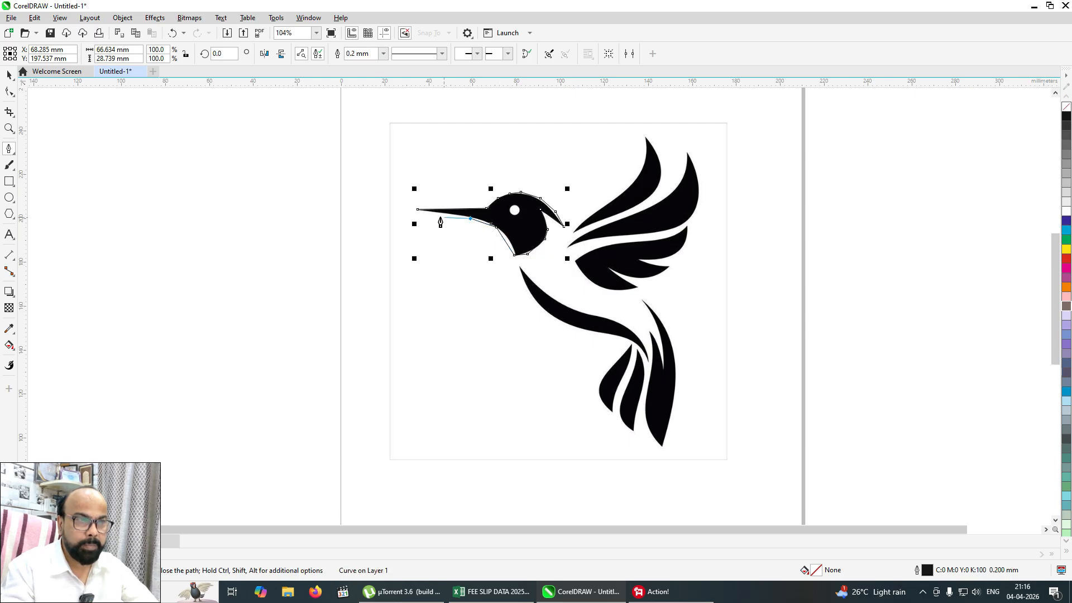
click(418, 210)
key(Escape)
- Delete the surplus nodes on the crown with the Shape tool and align the crest and beak-base nodes with the image
key(z)
drag(400, 169, 602, 279)
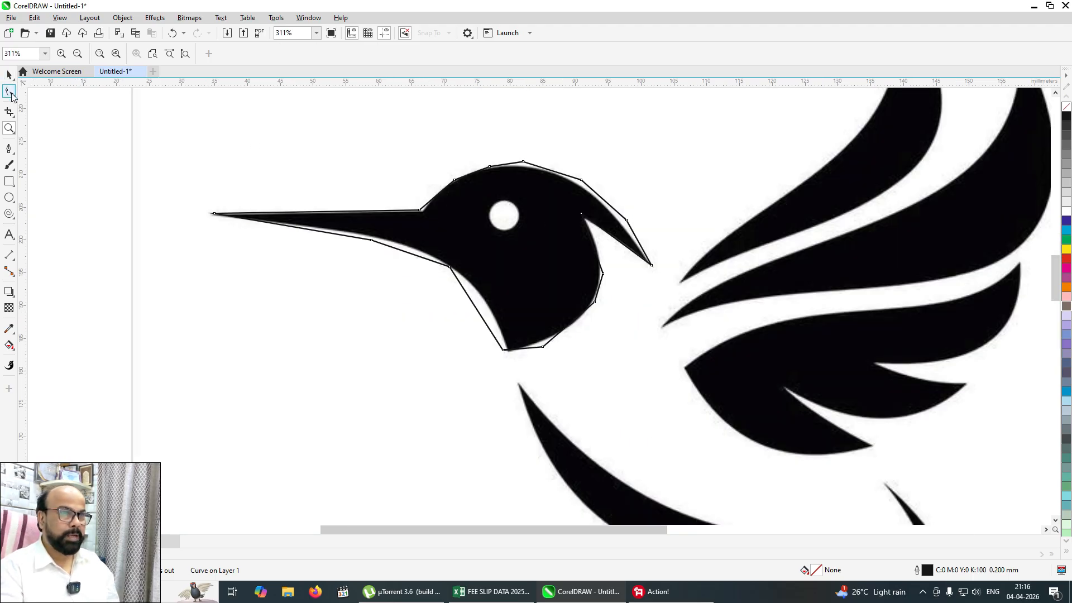
click(9, 91)
drag(459, 136, 560, 177)
drag(510, 138, 561, 186)
key(Delete)
drag(628, 224, 624, 224)
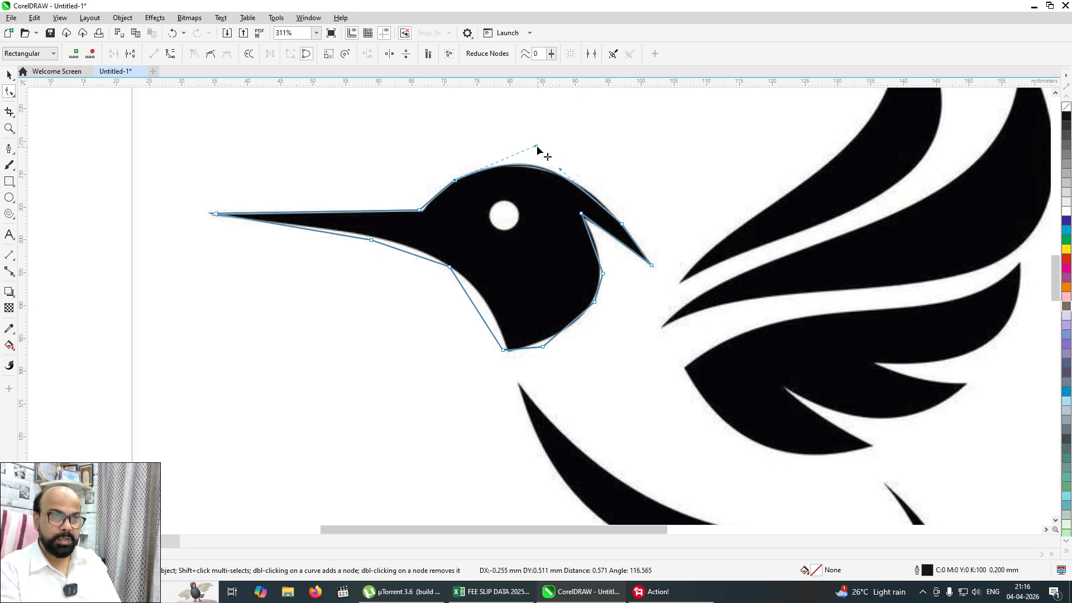
click(420, 211)
drag(421, 211, 425, 211)
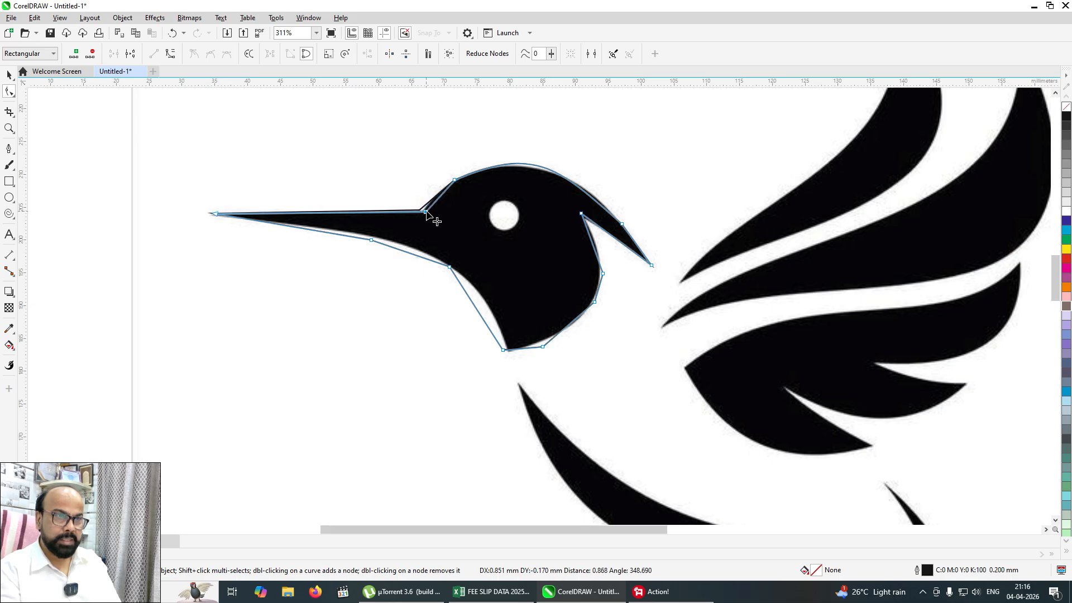
- Delete the two intermediate nodes on the underside of the beak and throat from the head outline
drag(347, 253, 380, 237)
key(Delete)
drag(461, 270, 462, 270)
key(Delete)
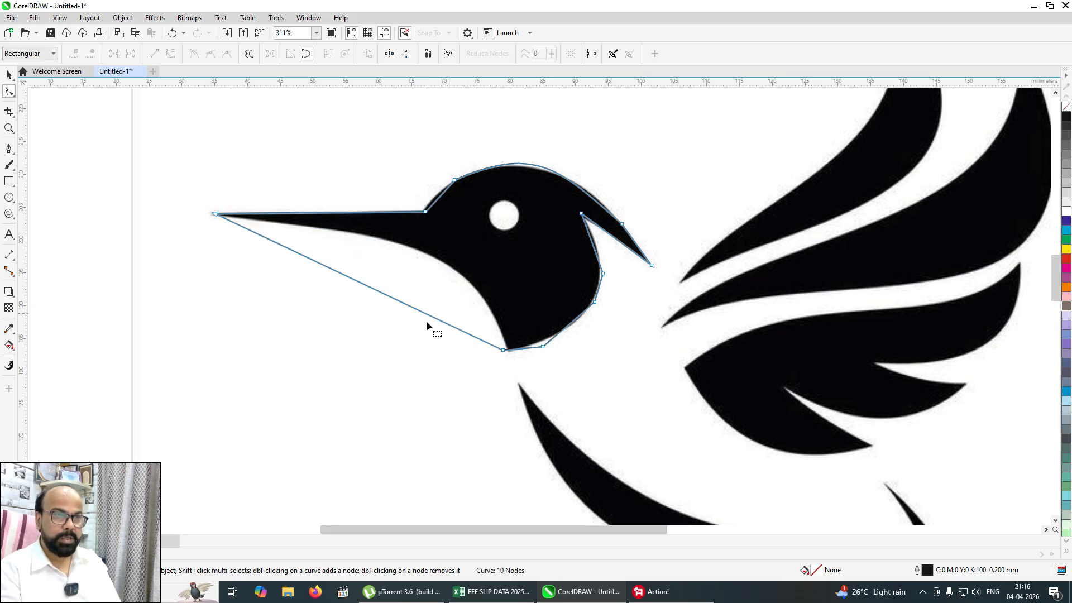
- Convert the straight segment under the beak to a curve and fit it and its end nodes to the throat's edge
right_click(391, 297)
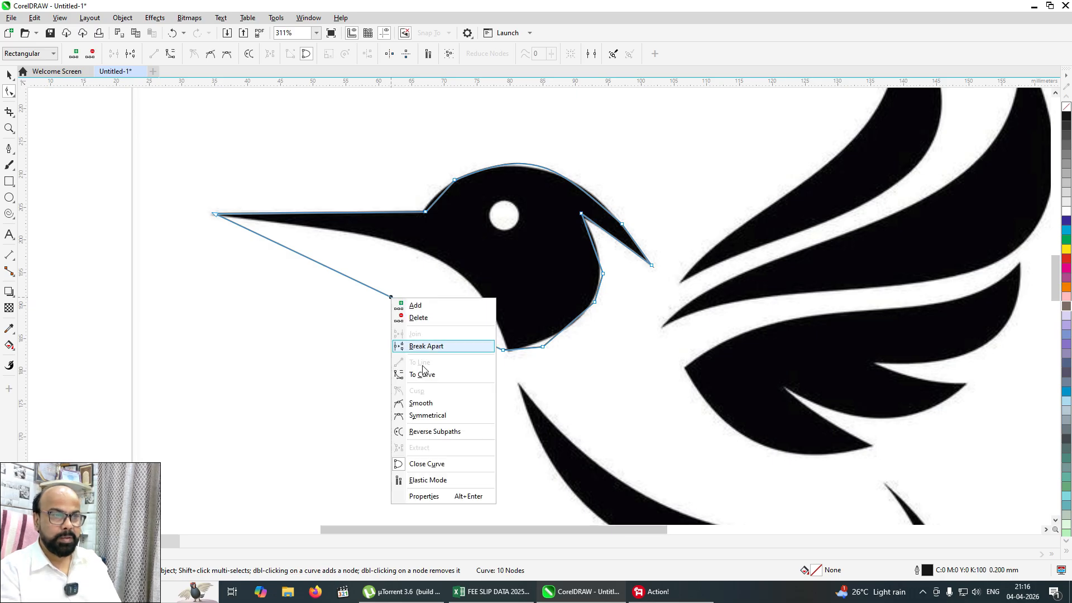
click(428, 374)
drag(409, 311, 478, 225)
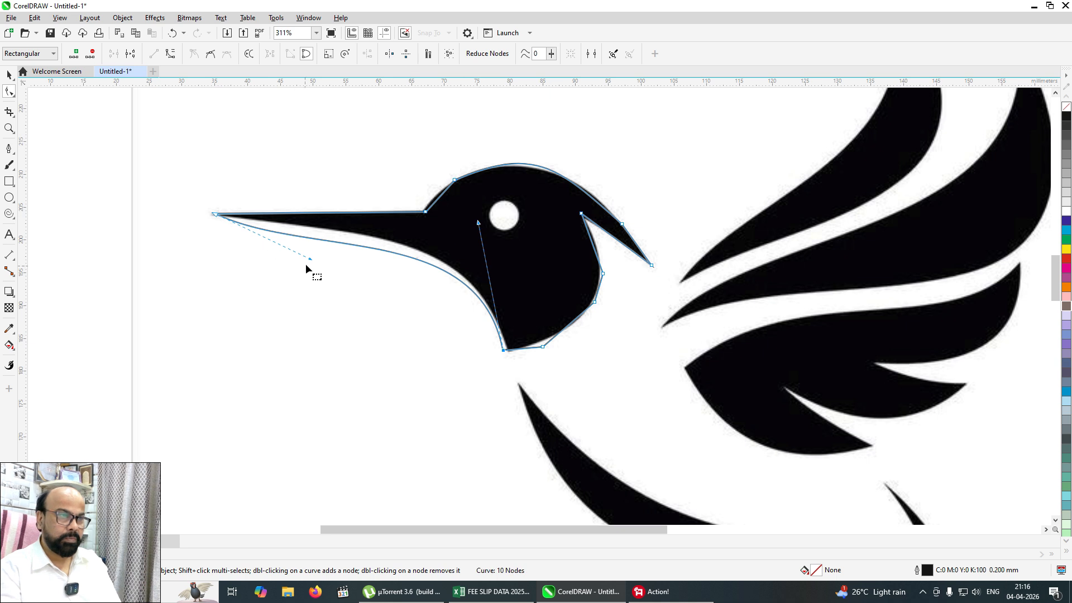
drag(306, 258, 327, 232)
drag(216, 216, 318, 232)
drag(503, 350, 507, 351)
- Delete the three intermediate nodes along the cheek between the throat's lower tip and the notch under the crest
click(542, 347)
double_click(543, 347)
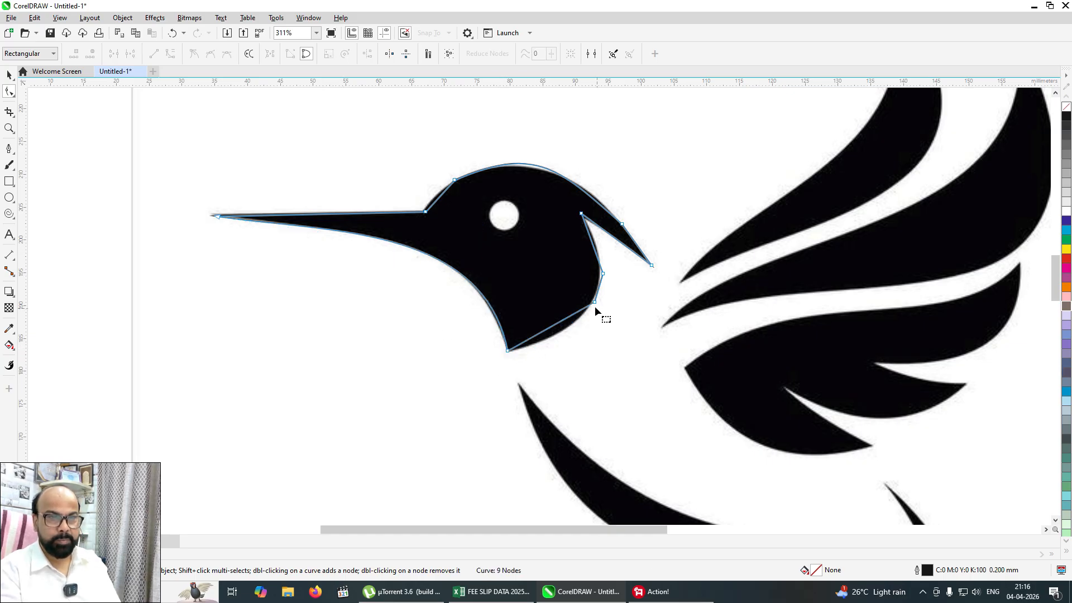
double_click(595, 302)
double_click(603, 274)
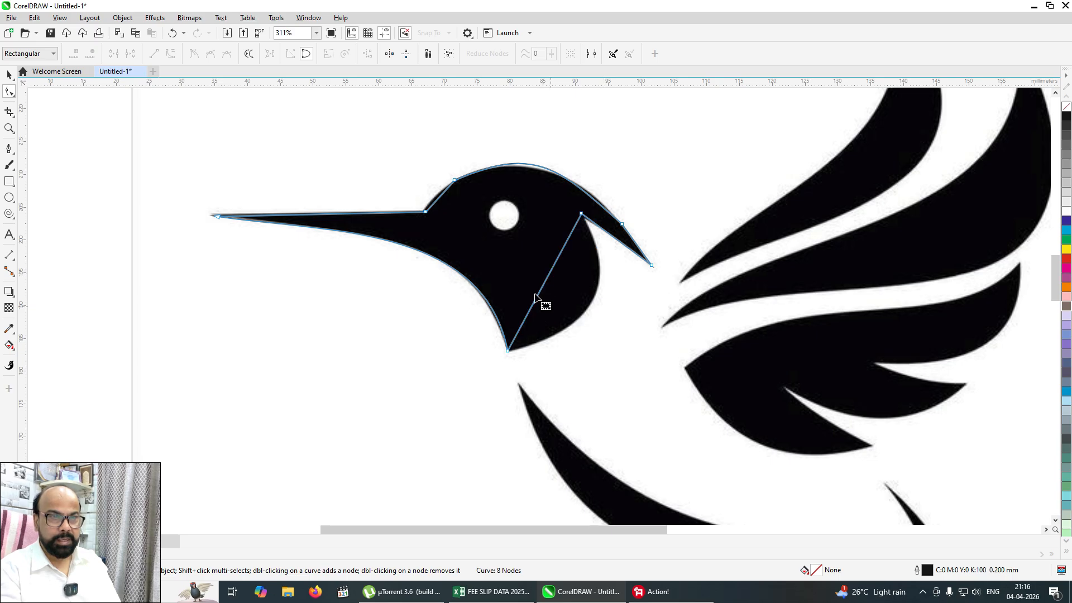
- Convert the straight cheek segment to a curve and adjust its handles and notch node to follow the head's rounded edge
right_click(550, 272)
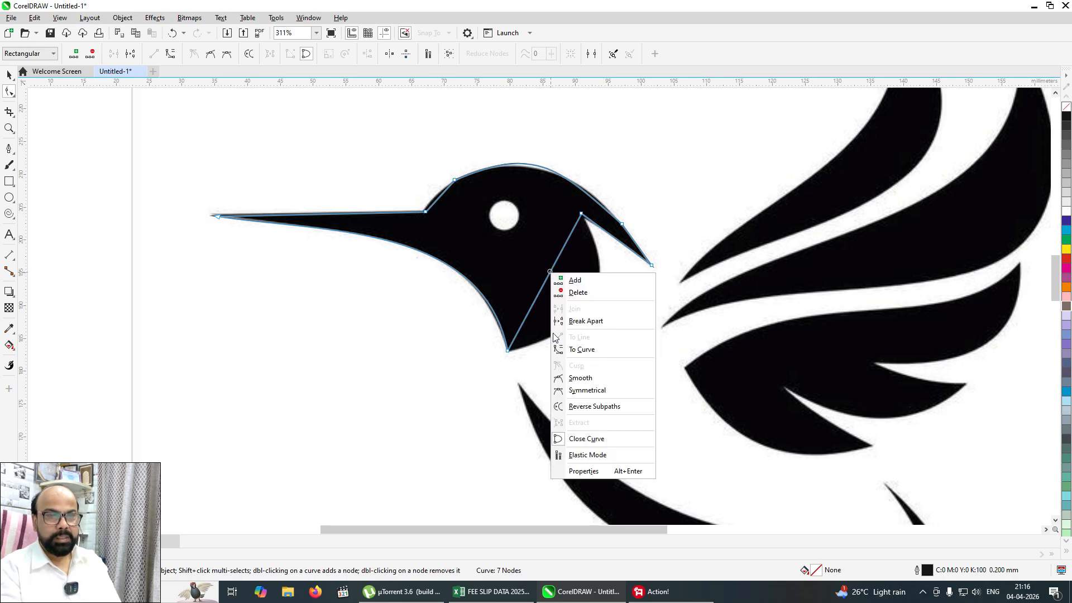
click(587, 351)
drag(557, 262, 638, 338)
drag(533, 307, 524, 345)
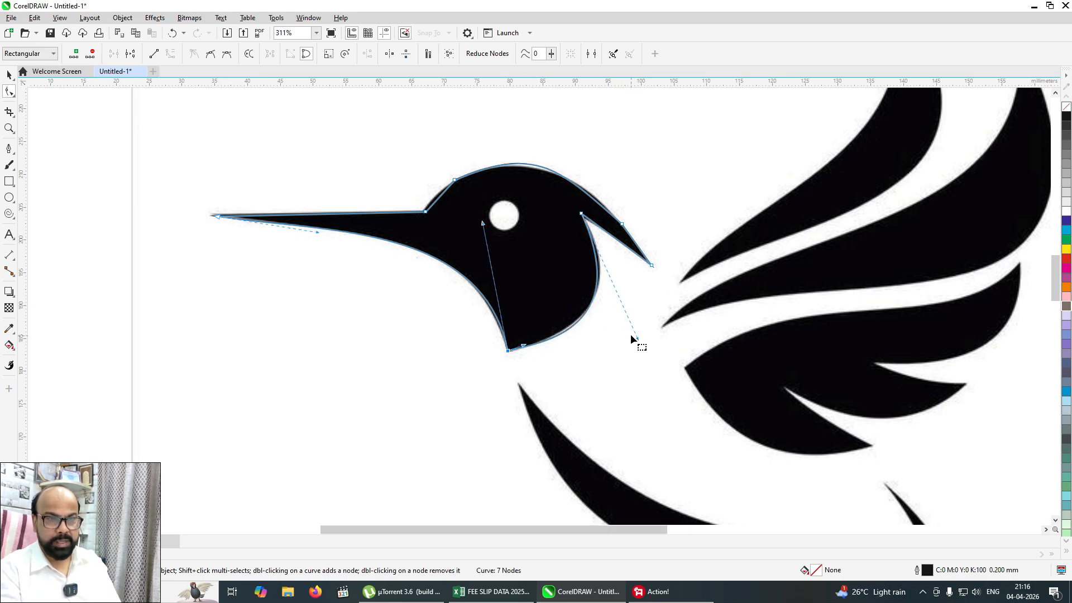
drag(638, 339, 629, 328)
drag(581, 214, 585, 224)
drag(634, 345, 630, 324)
drag(586, 224, 584, 218)
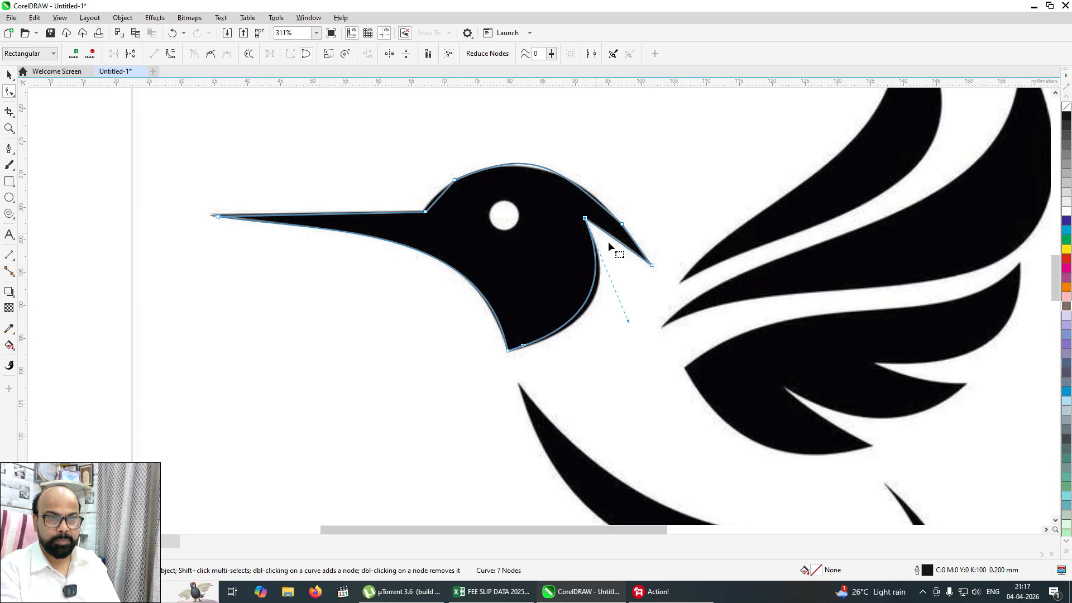
- Delete the forehead node and reshape the curve from the beak base to the crest so that it follows the crown
double_click(454, 183)
drag(425, 212, 421, 209)
drag(496, 129, 502, 142)
drag(554, 164, 568, 162)
drag(502, 143, 489, 138)
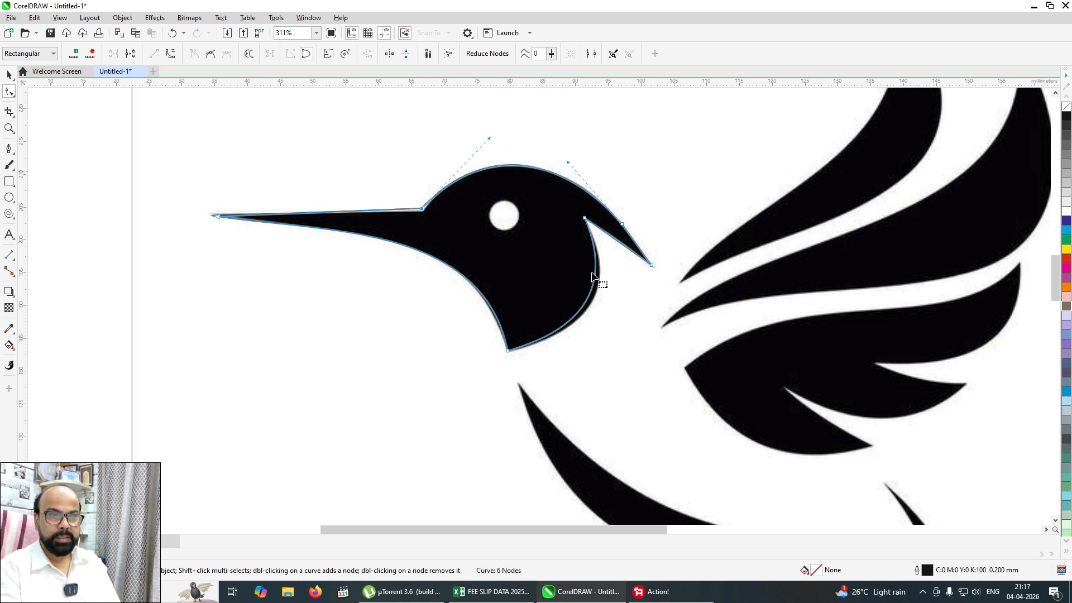
- Refine the cheek curve at the crest notch to match the image, and return to the Pick tool with the whole bird in view
click(586, 218)
mouse_move(632, 323)
mouse_down()
mouse_move(644, 336)
mouse_move(636, 330)
mouse_up()
click(585, 218)
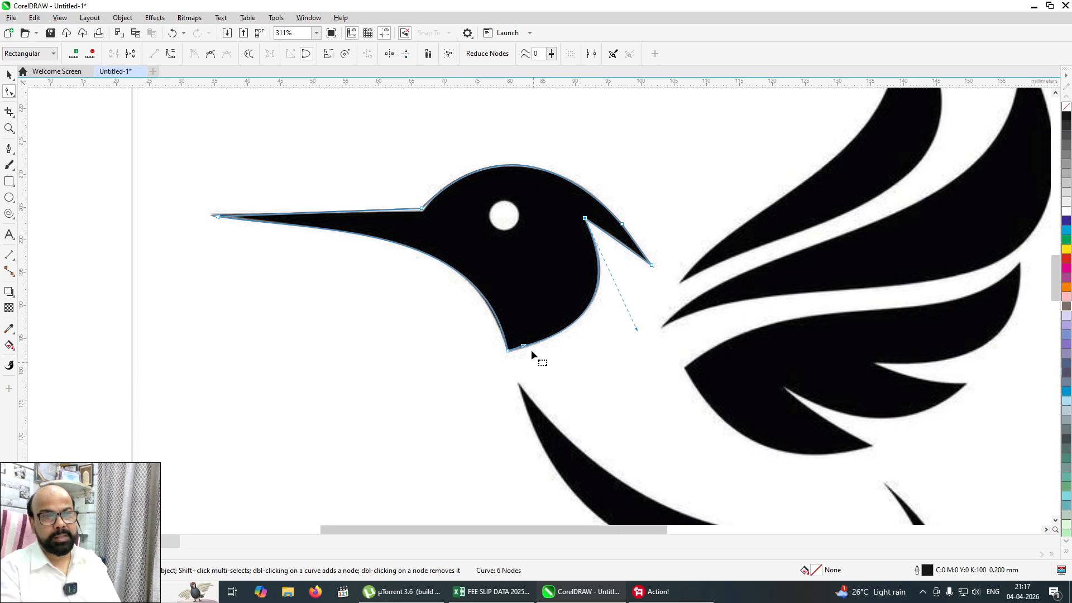
click(508, 351)
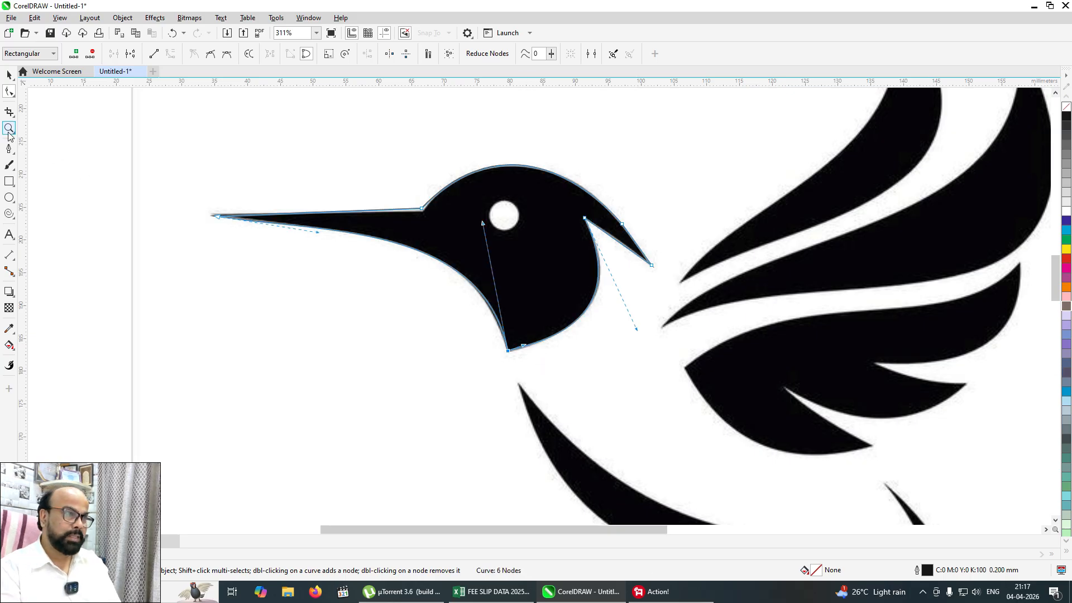
click(9, 131)
right_click(483, 249)
click(9, 75)
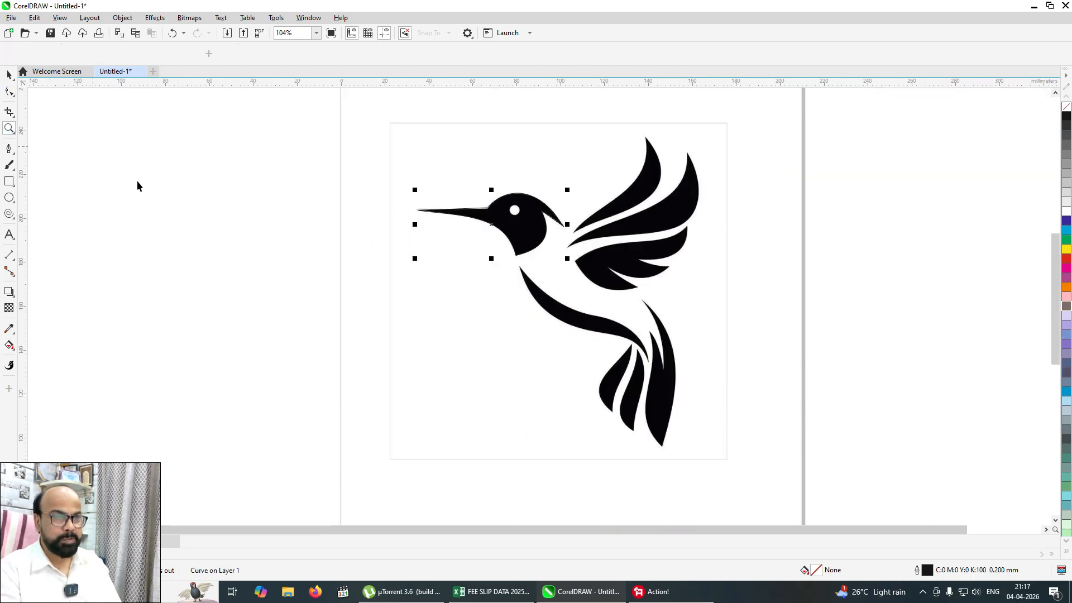
- Move the traced head outline off the page to the left of the hummingbird image and reposition the image within the page
drag(505, 243, 271, 228)
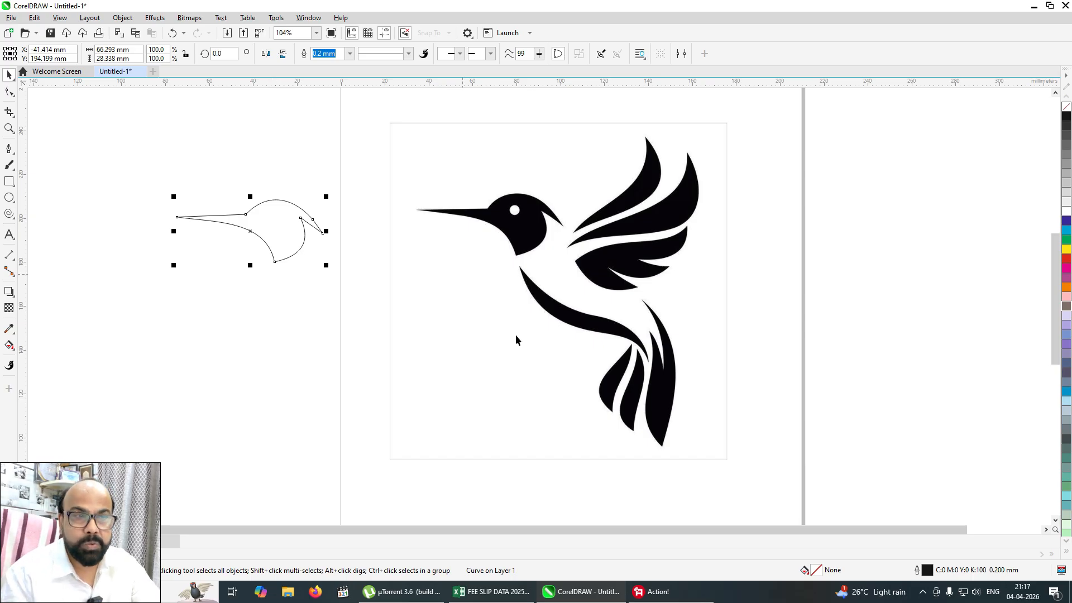
drag(603, 268, 630, 272)
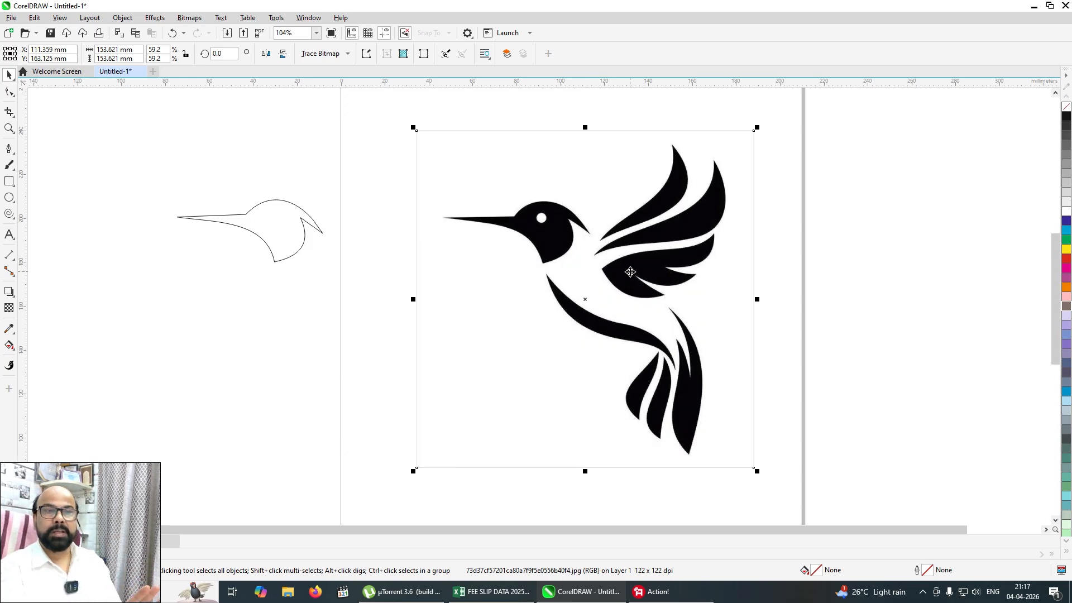
drag(536, 245, 496, 253)
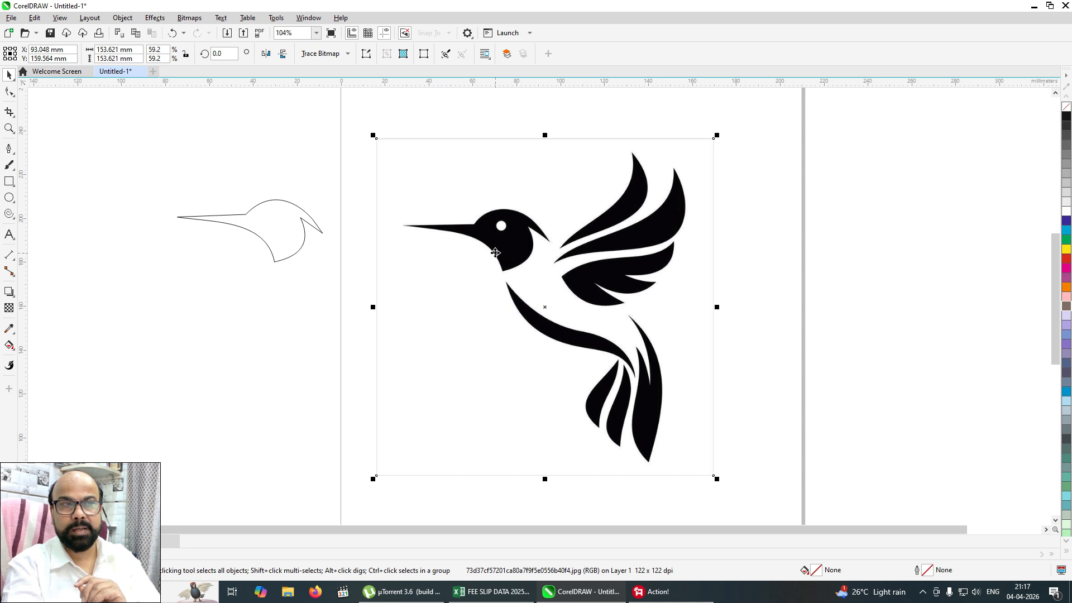
click(319, 349)
- Trace the hummingbird bitmap with Outline Trace set to Line Art, and accept the default PowerTRACE settings
click(538, 247)
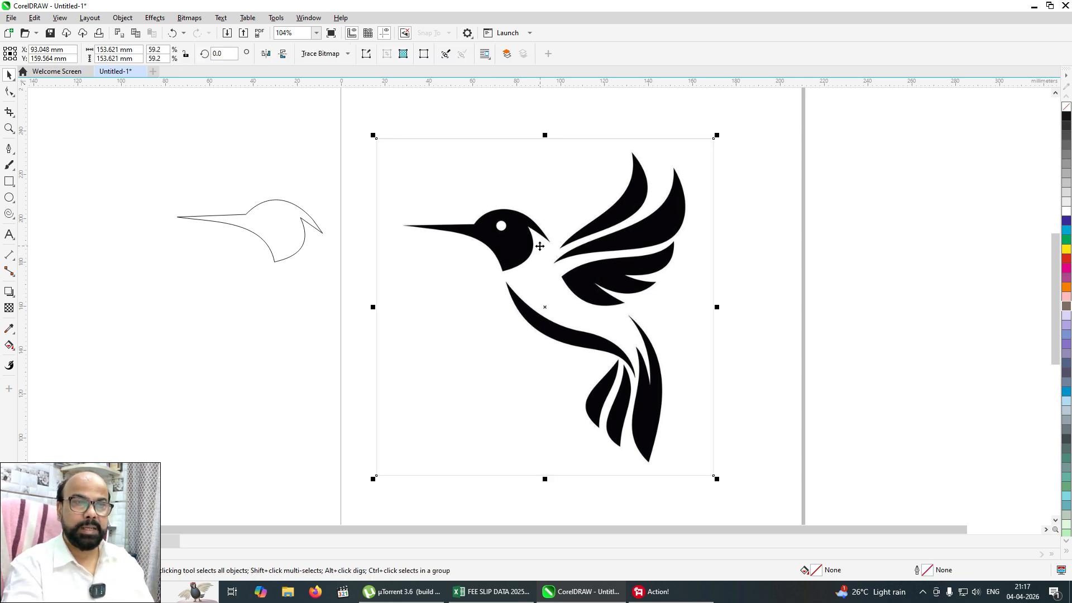
click(335, 54)
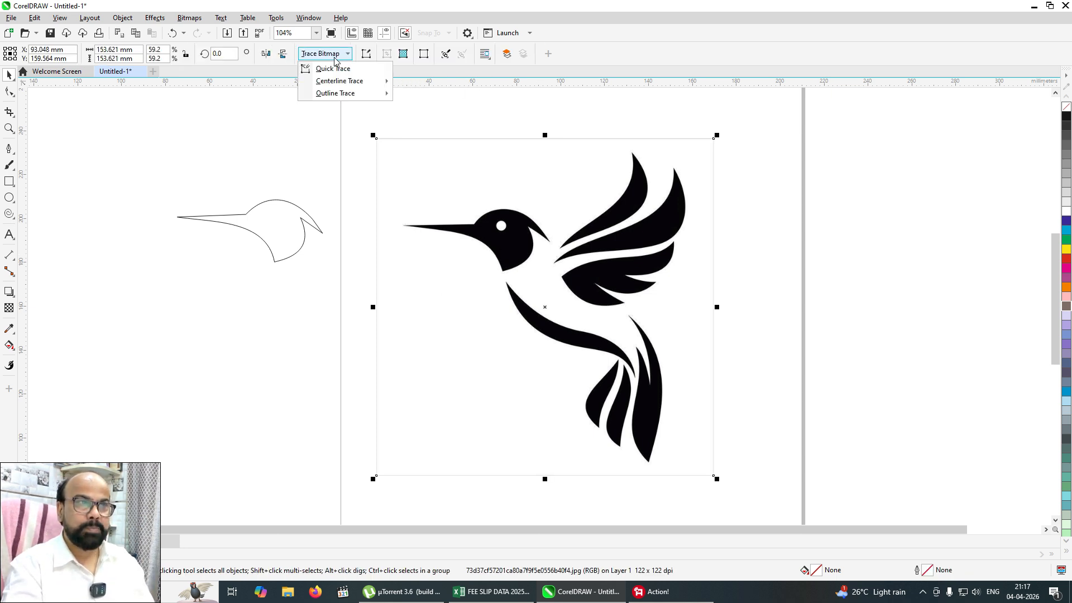
mouse_move(351, 97)
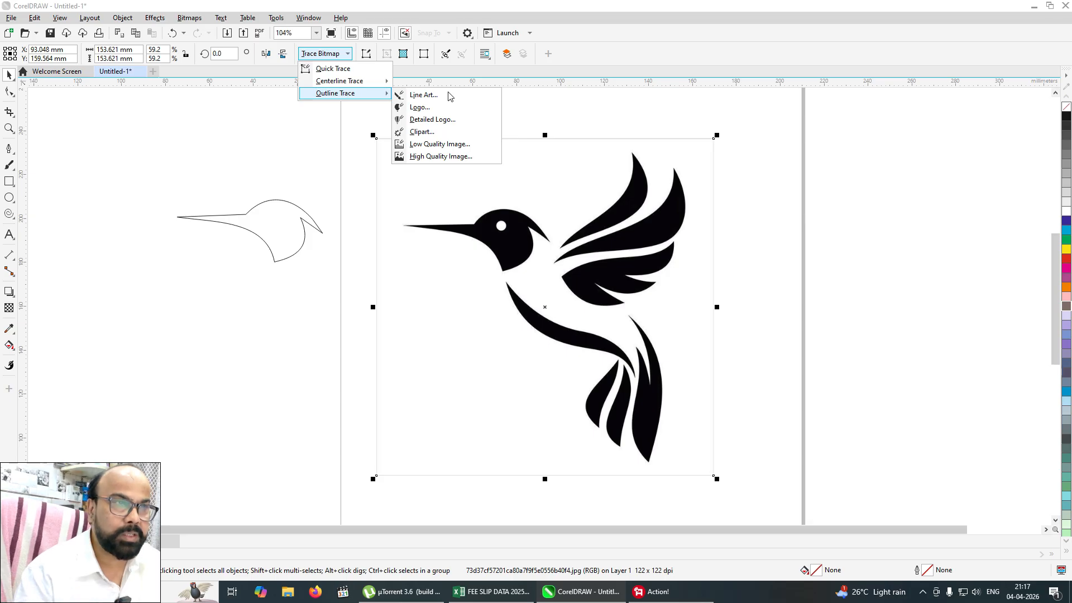
click(450, 96)
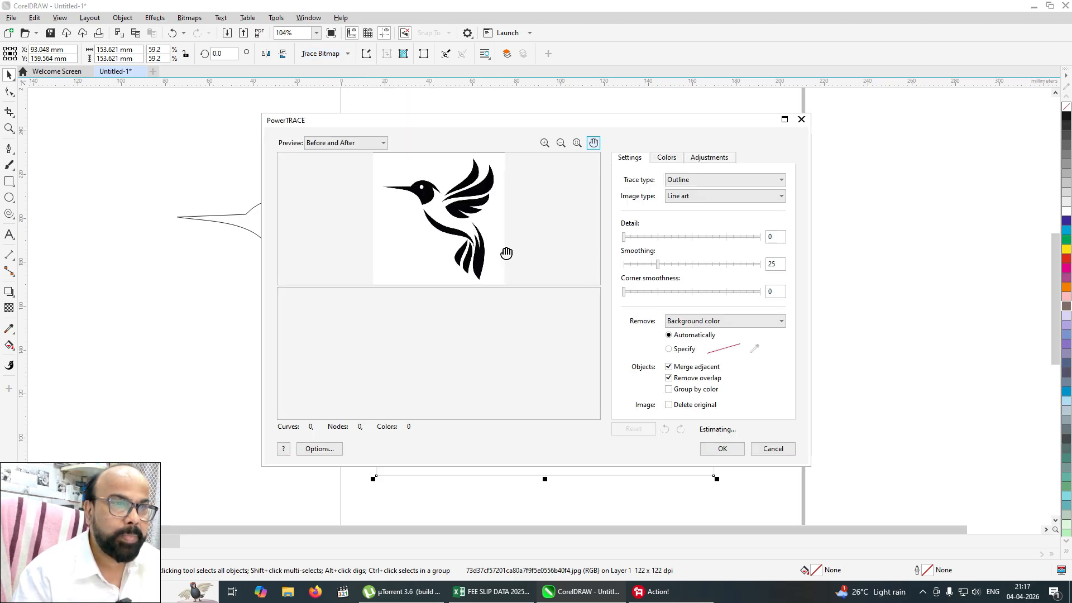
click(721, 449)
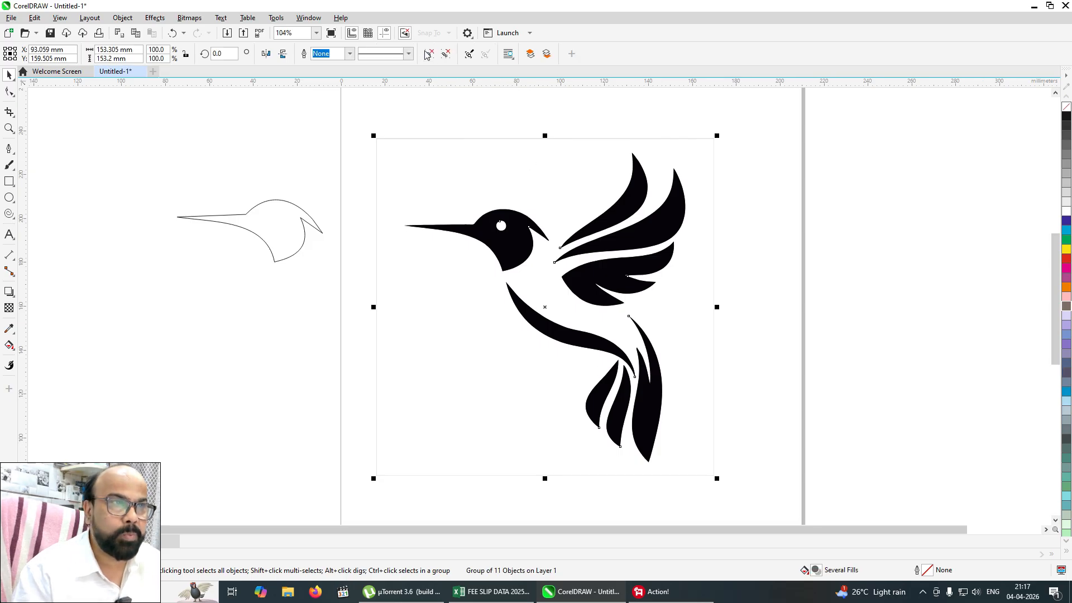
- Ungroup the trace result and delete its white background shape and the original bitmap beneath it
key(ctrl+u)
click(797, 243)
click(532, 174)
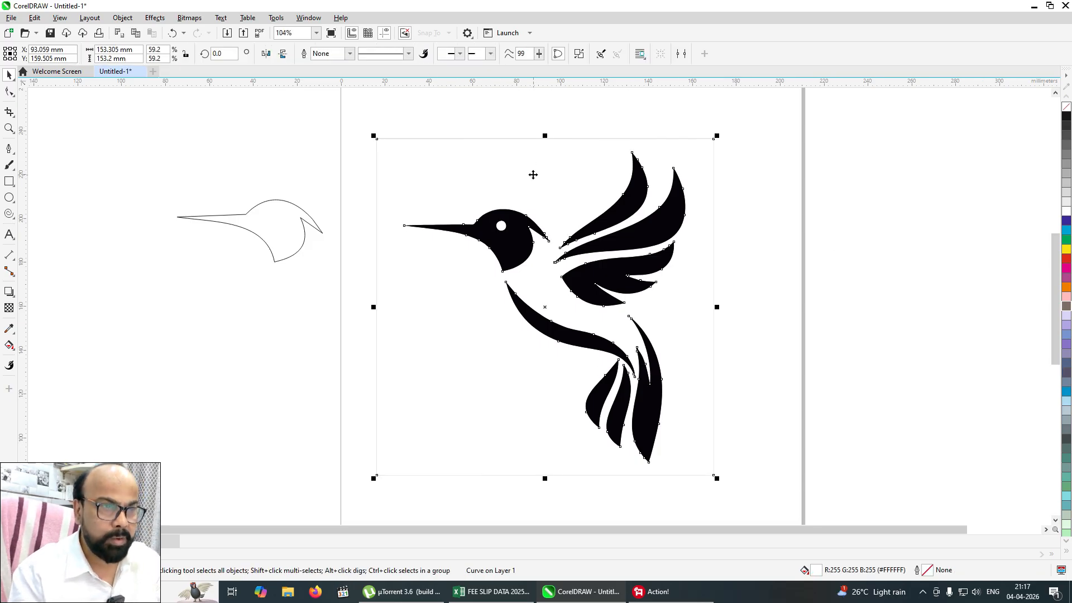
key(Delete)
click(544, 174)
key(Delete)
- Create a boundary outline around all the traced bird pieces and move it to the right of the black bird
mouse_move(377, 129)
mouse_down()
mouse_move(718, 474)
mouse_move(732, 506)
mouse_up()
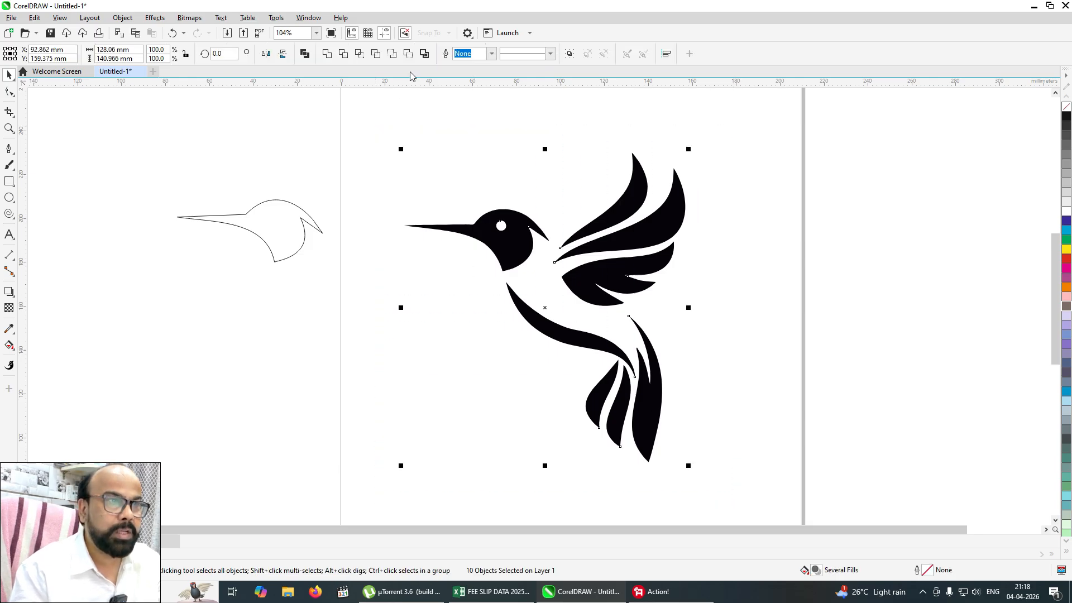
click(425, 55)
click(802, 282)
drag(595, 280, 900, 235)
click(811, 401)
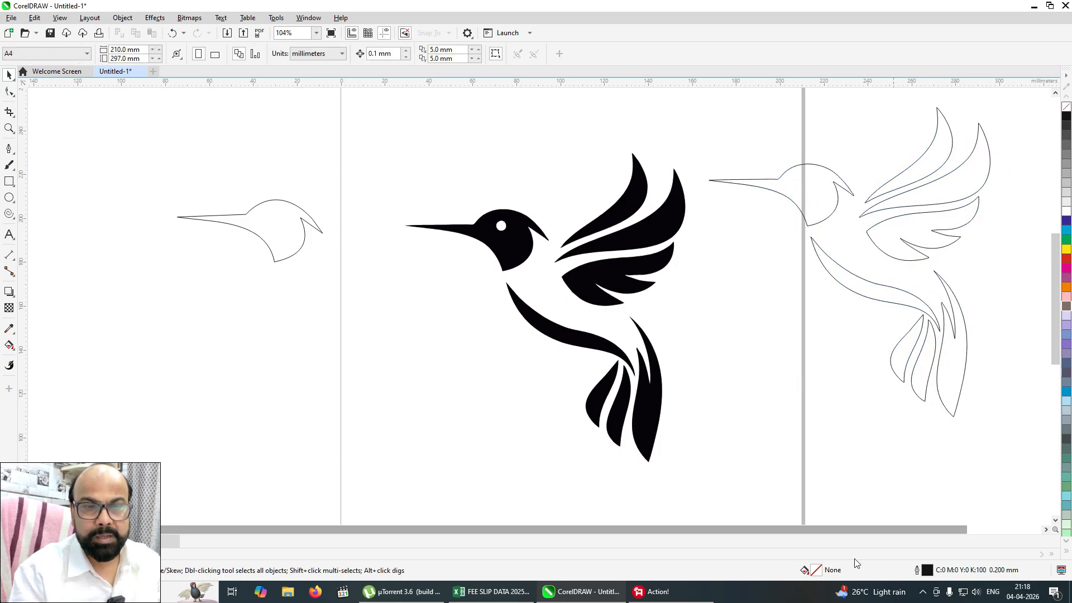
- Move the boundary outline up beside the black bird and place the hand-traced head outline below its head
drag(842, 527, 961, 528)
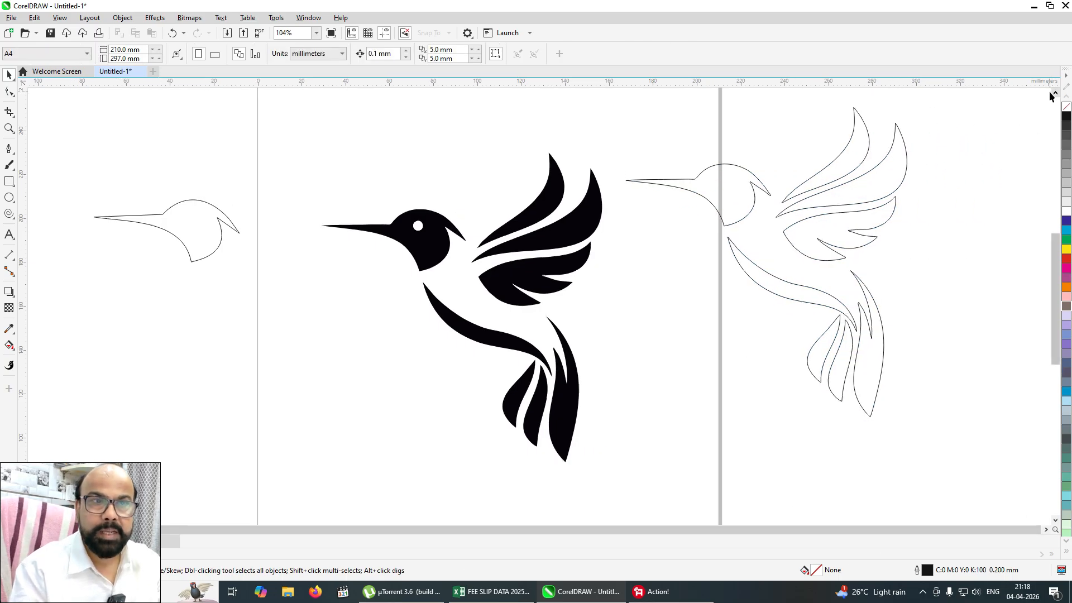
scroll(736, 307, up, 2)
drag(741, 304, 645, 220)
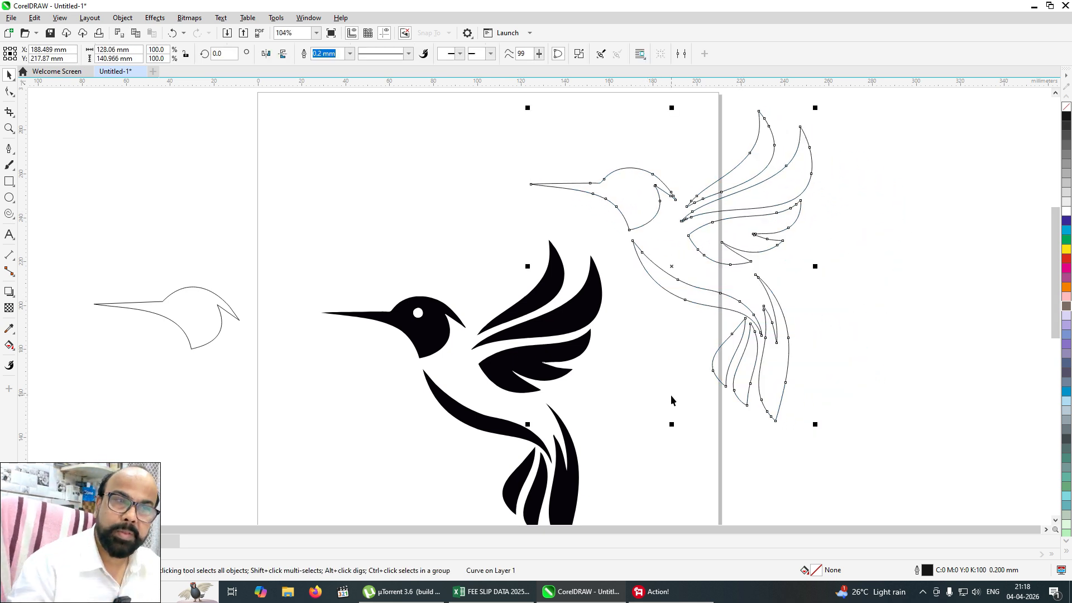
click(205, 218)
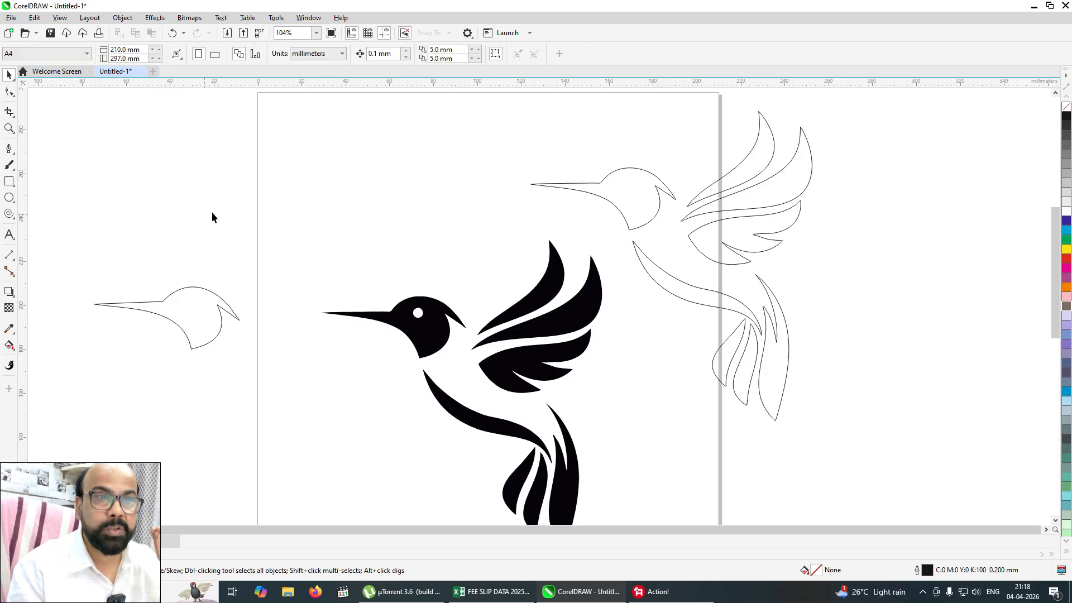
drag(178, 292, 678, 337)
- Import the "DO IT NOW. SOMETIMES LATER BECOMES NEVER" image from the dtf design folder and place it across the page's left edge
click(11, 17)
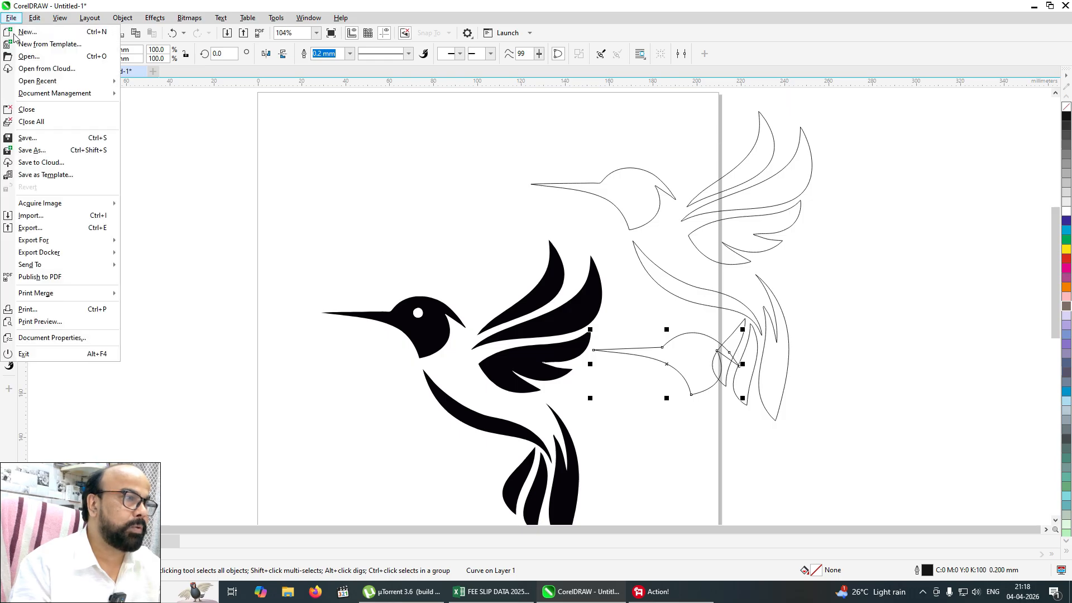
click(87, 227)
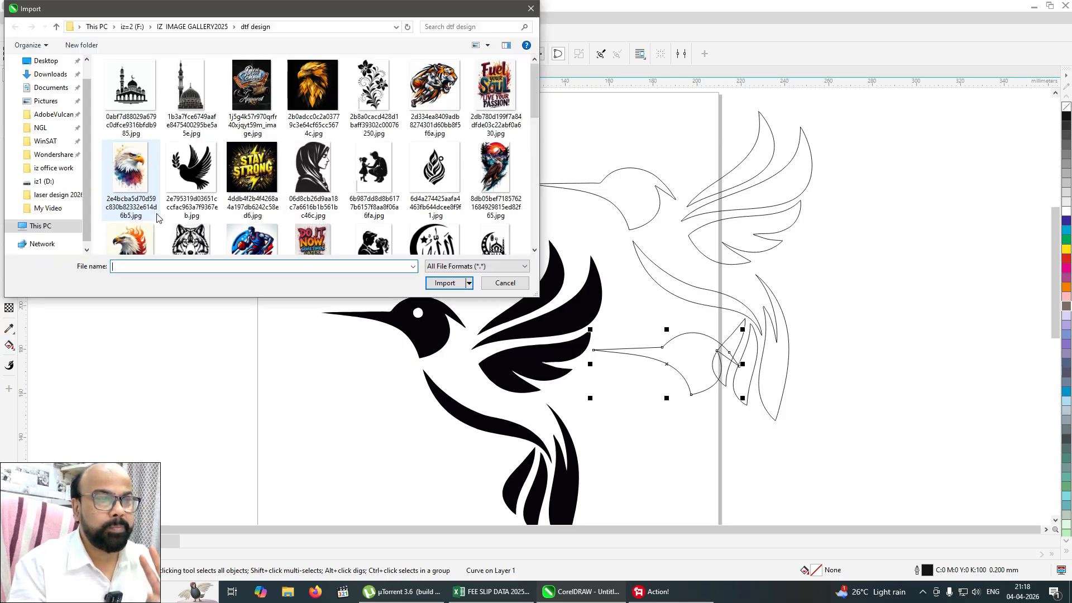
click(313, 239)
click(457, 283)
drag(144, 156, 295, 374)
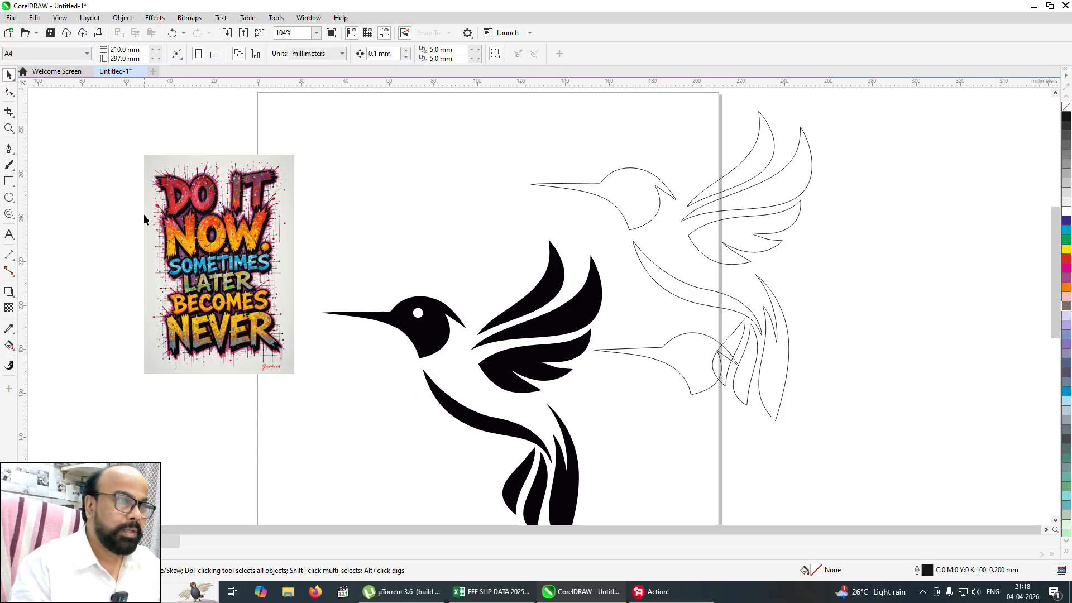
- Start a Pen outline around the word NOW, following the N's black outer edge from its lower-left foot to its upper-left tip
key(z)
drag(127, 136, 363, 358)
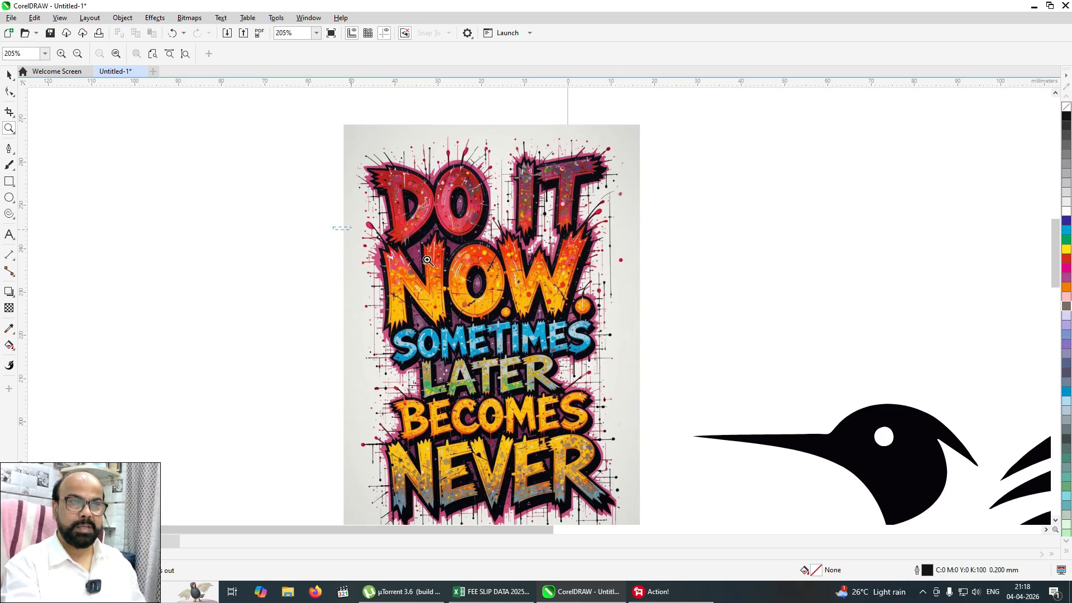
click(648, 327)
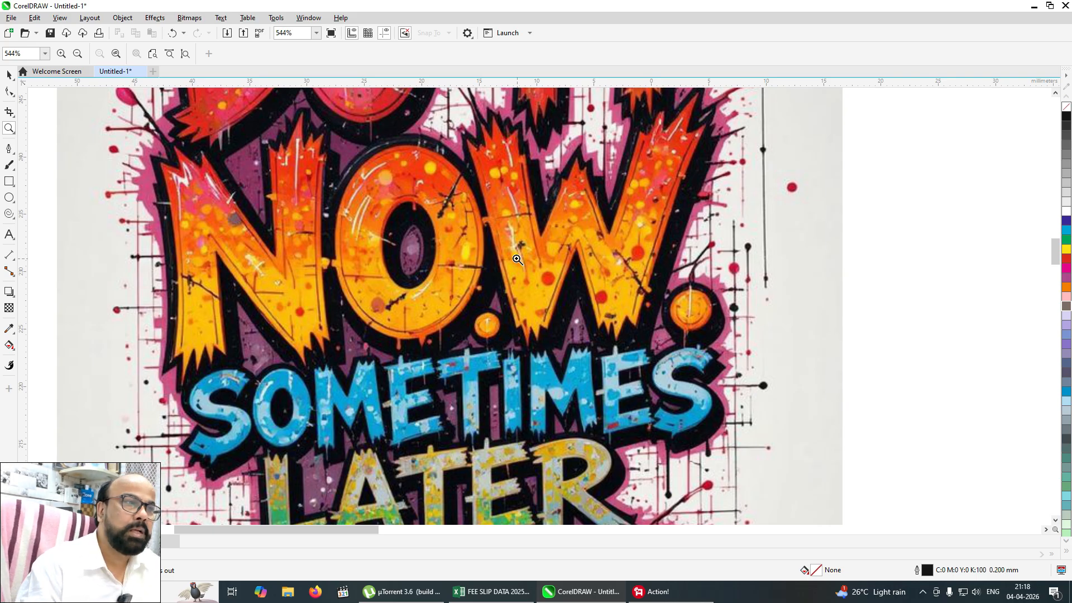
click(9, 148)
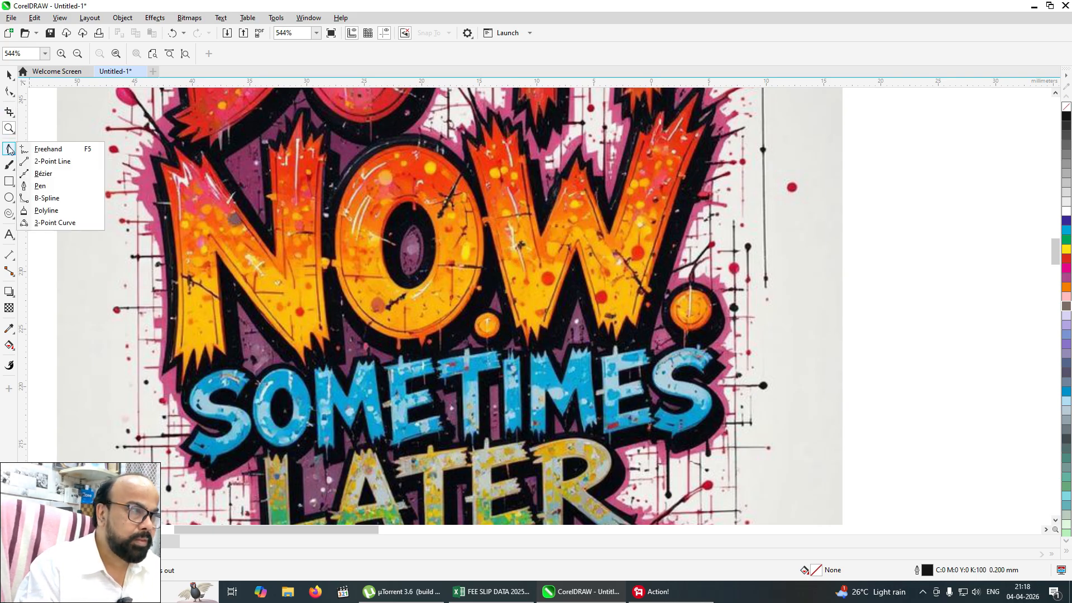
click(40, 186)
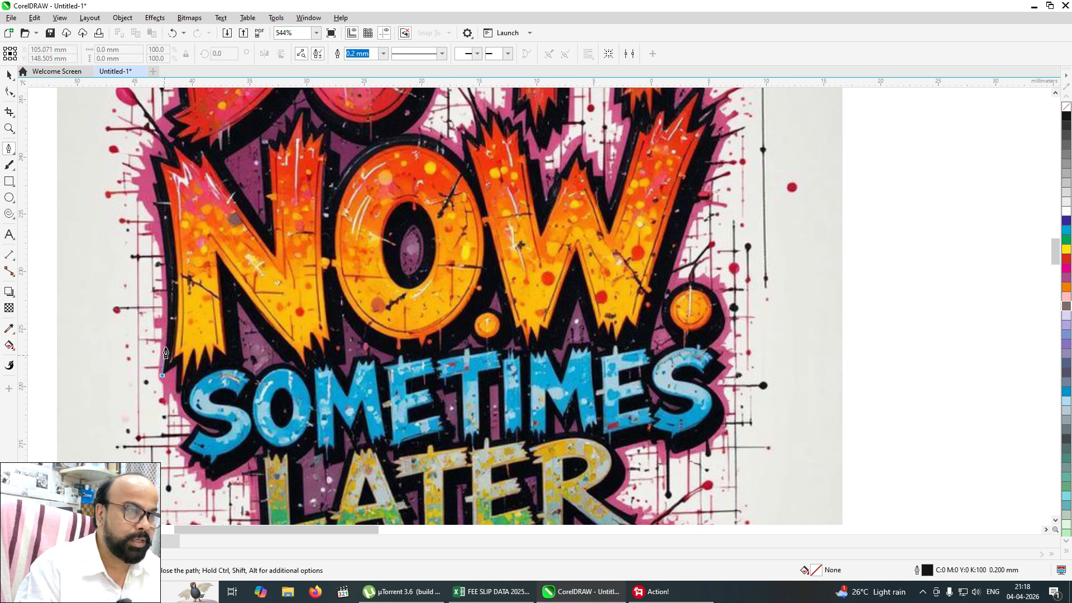
drag(168, 313, 167, 307)
drag(164, 245, 163, 240)
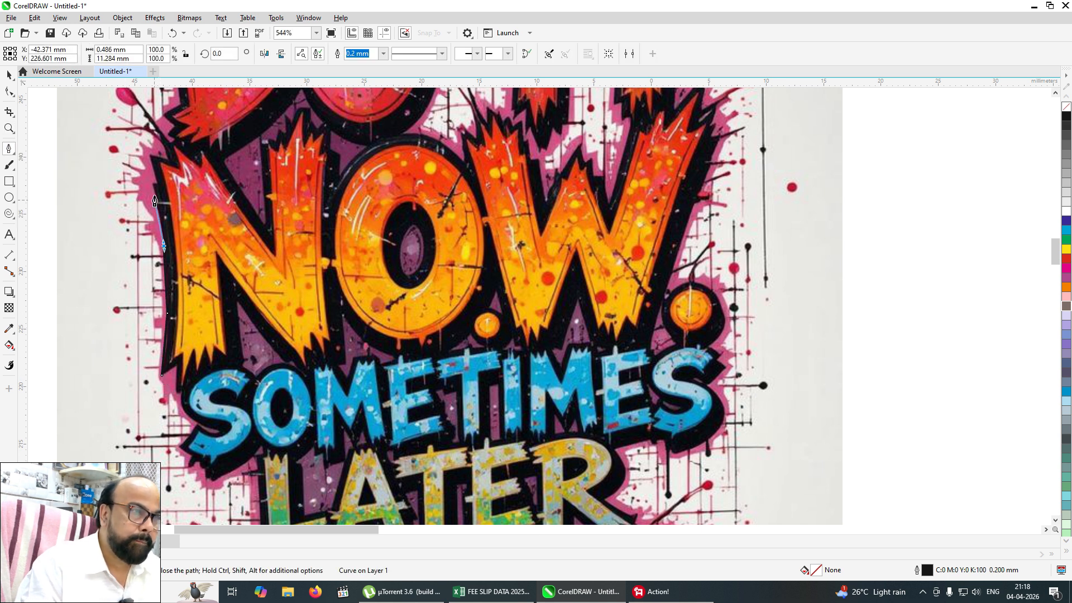
click(157, 185)
click(149, 155)
click(167, 159)
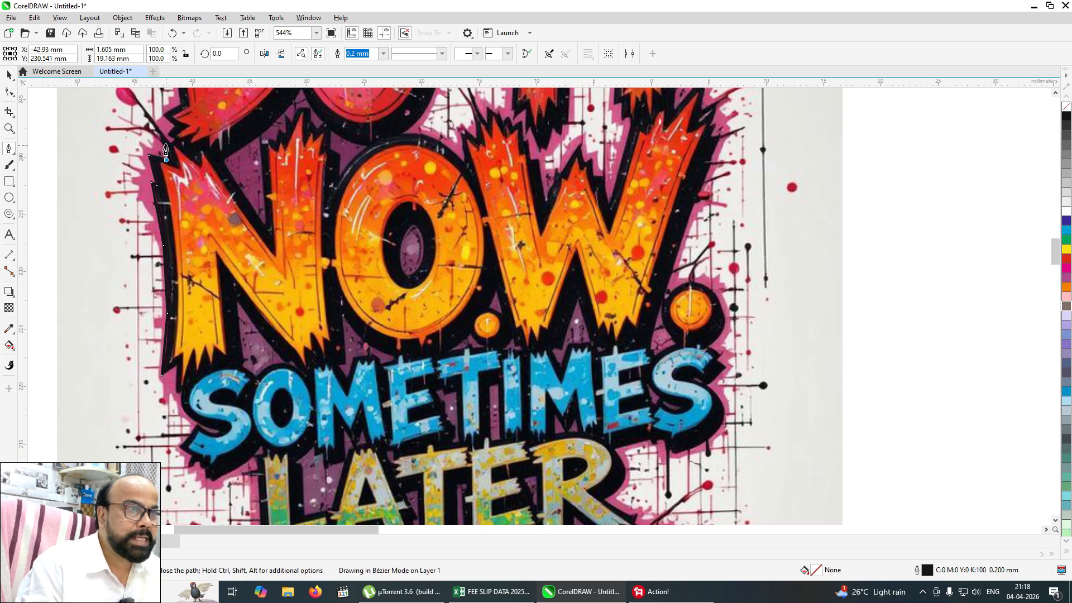
- Continue the Pen outline along the N's top-left edge, down into its notch and up to the right stem's first spikes
click(193, 133)
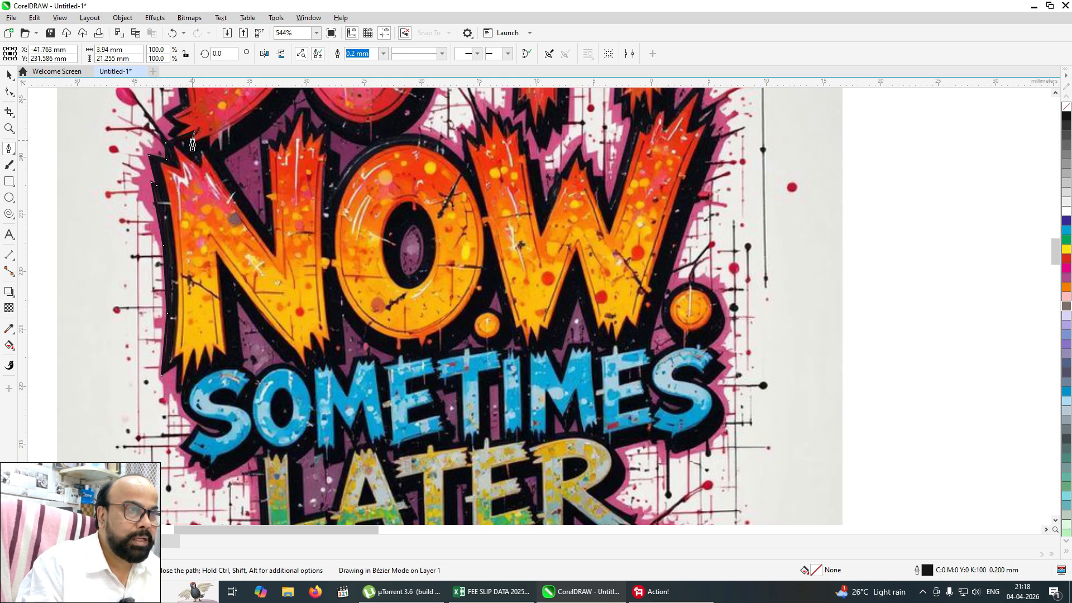
click(210, 136)
click(221, 136)
click(263, 222)
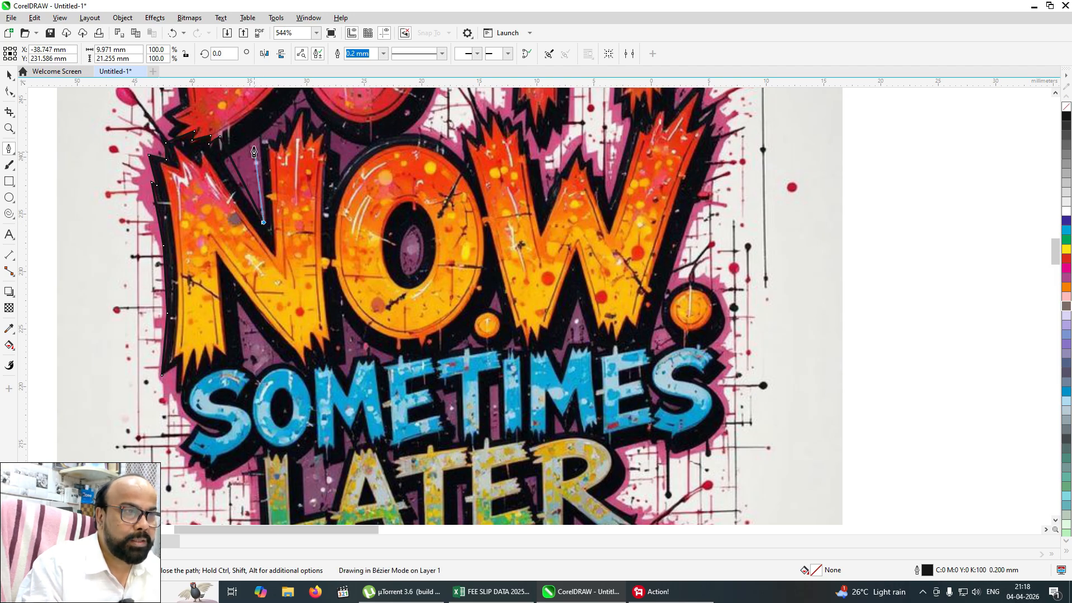
click(259, 136)
click(278, 142)
click(277, 128)
click(285, 132)
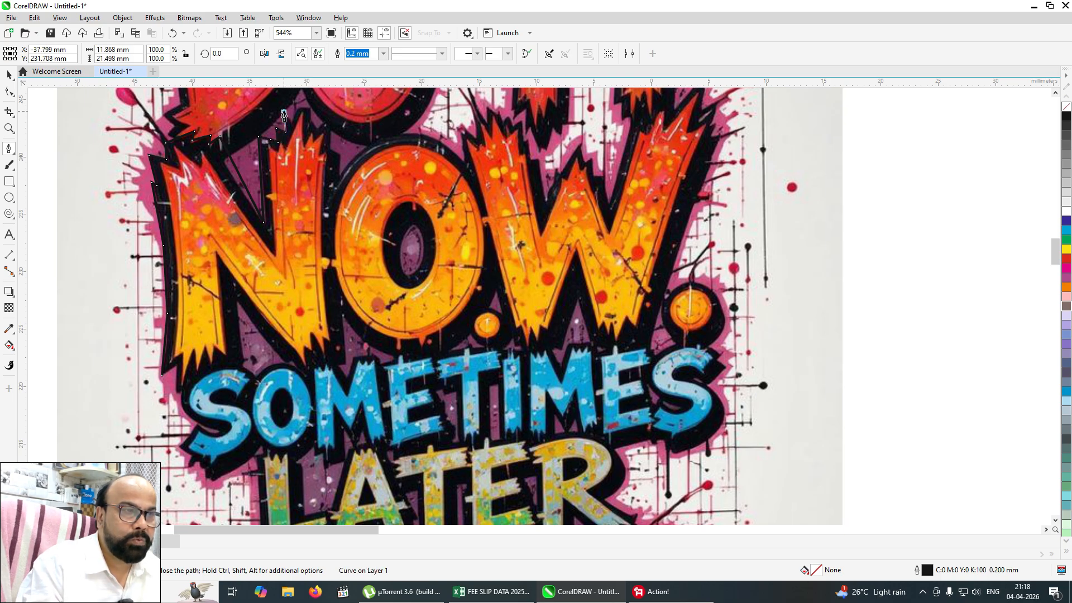
- Extend the Pen outline over the jagged top of the N's right stem and down into the gap before the O
click(300, 105)
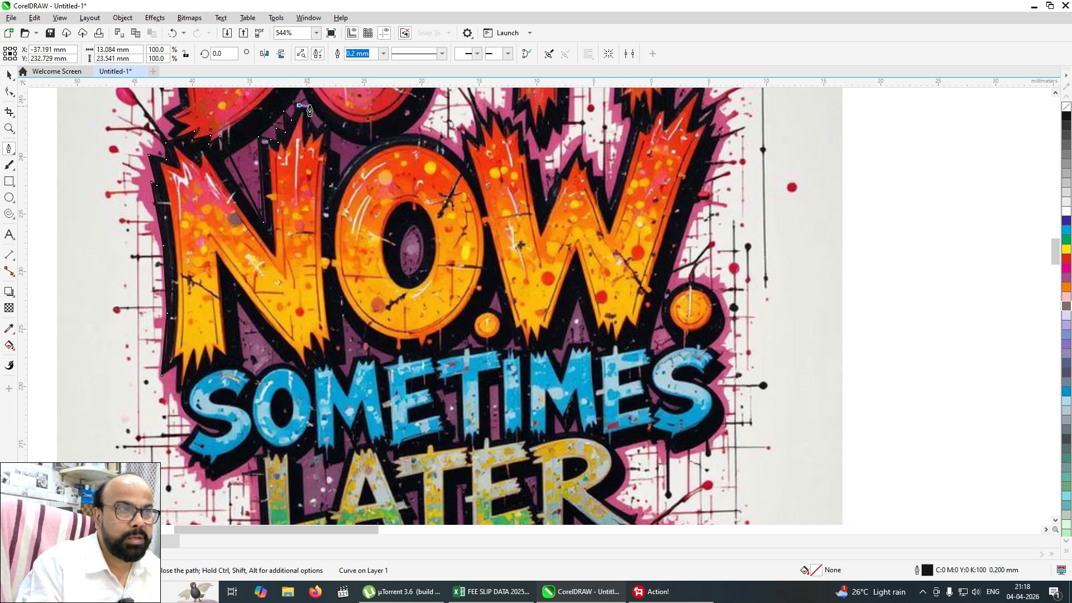
click(311, 116)
click(316, 129)
click(324, 120)
drag(332, 134, 372, 141)
click(330, 148)
click(336, 151)
click(339, 176)
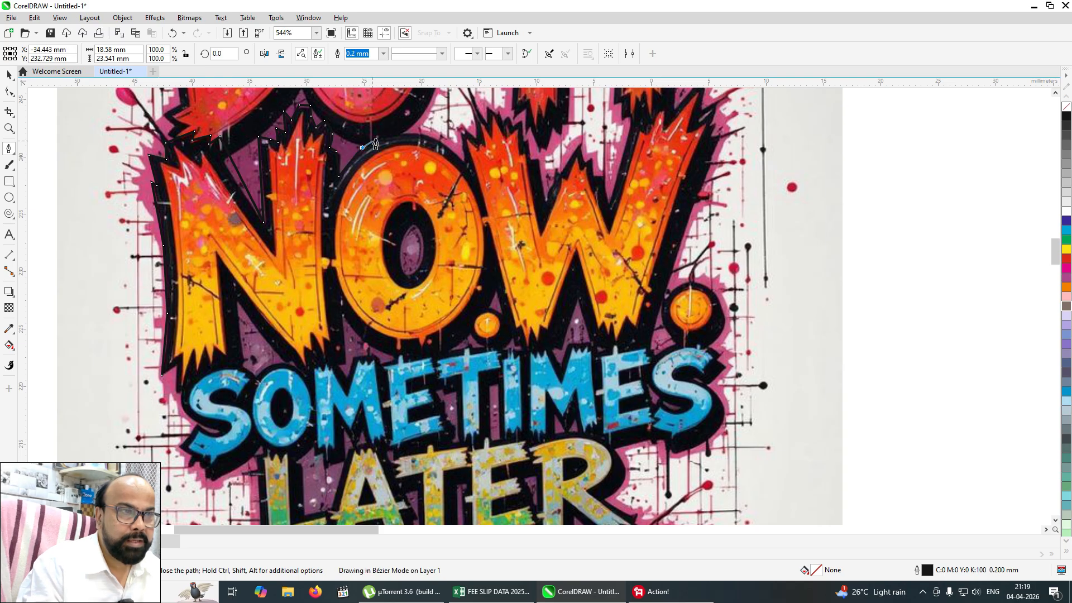
- Trace the Pen outline over the top arc of the O up to where the W begins
click(385, 135)
click(418, 134)
click(447, 143)
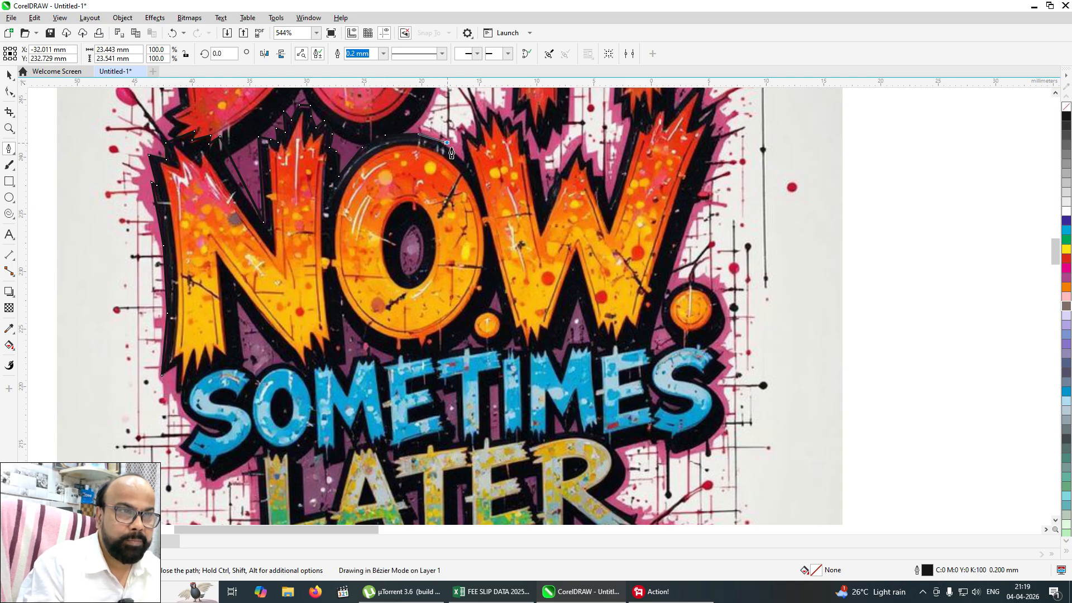
click(459, 142)
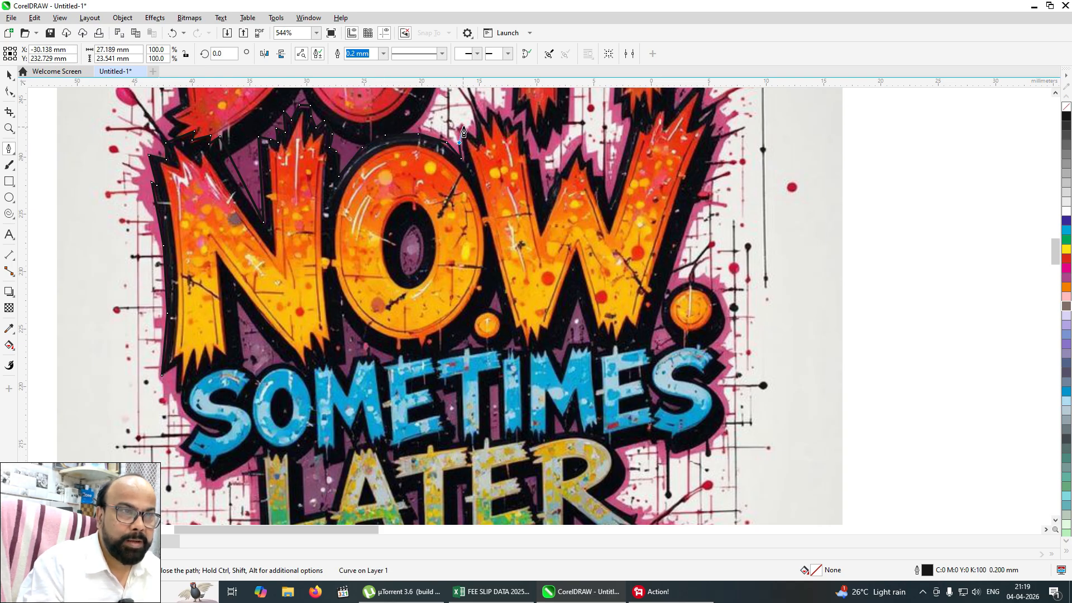
- Trace the Pen outline over the W's jagged left arm, down into its first valley and over the middle peak
mouse_move(480, 115)
mouse_down()
mouse_move(493, 130)
mouse_move(488, 112)
mouse_move(518, 126)
mouse_up()
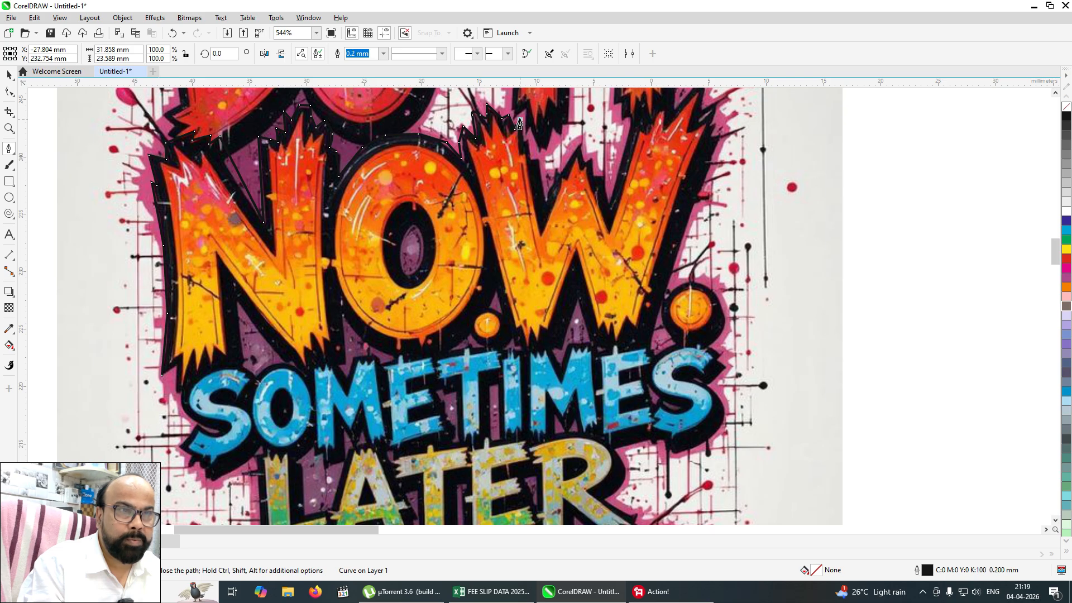
click(527, 140)
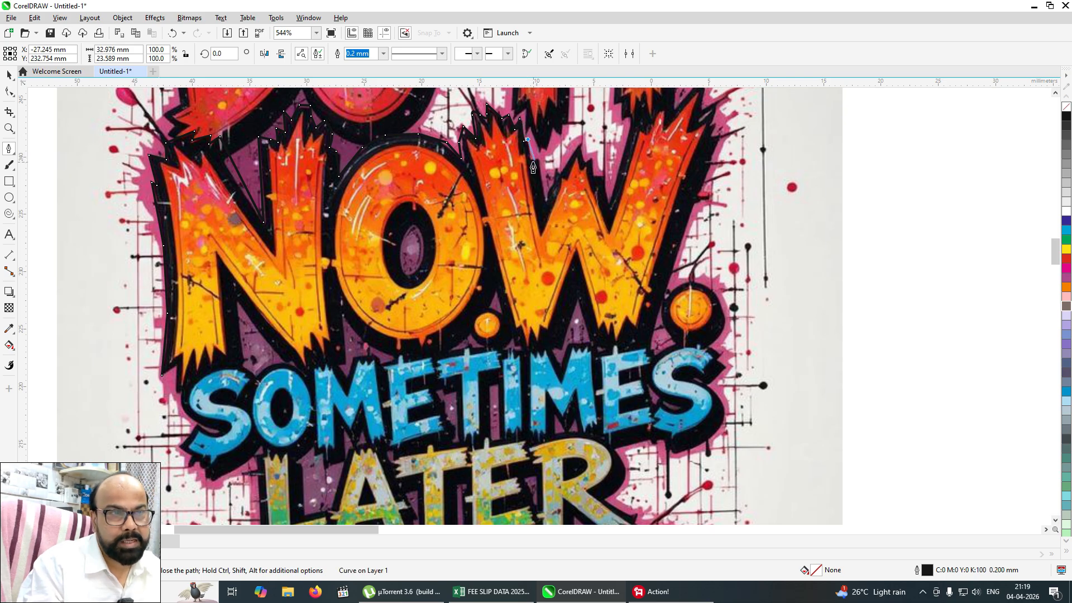
drag(547, 203, 551, 182)
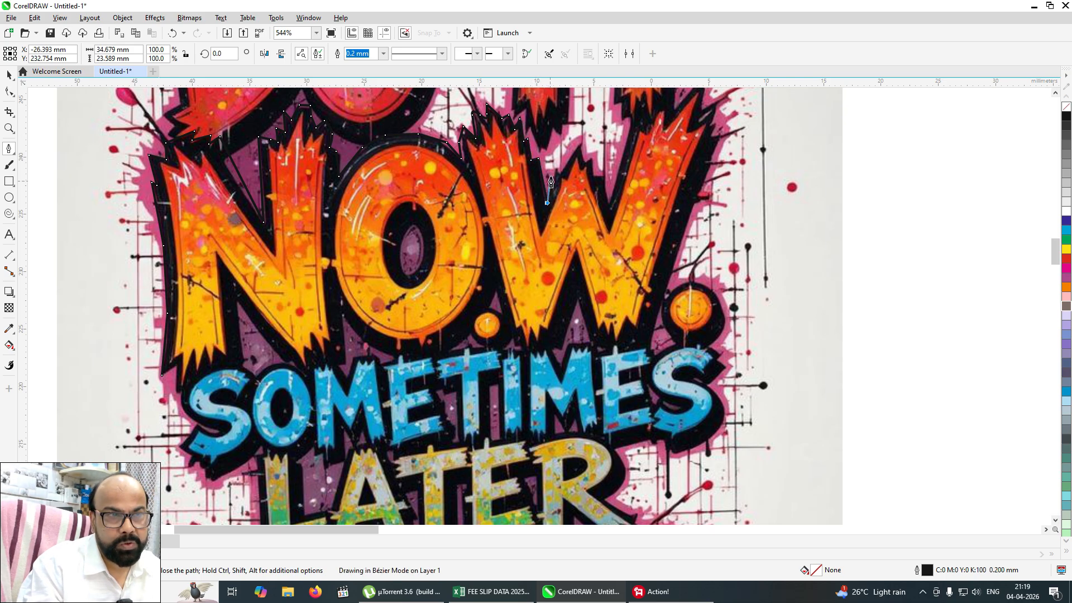
click(558, 174)
click(579, 146)
click(593, 160)
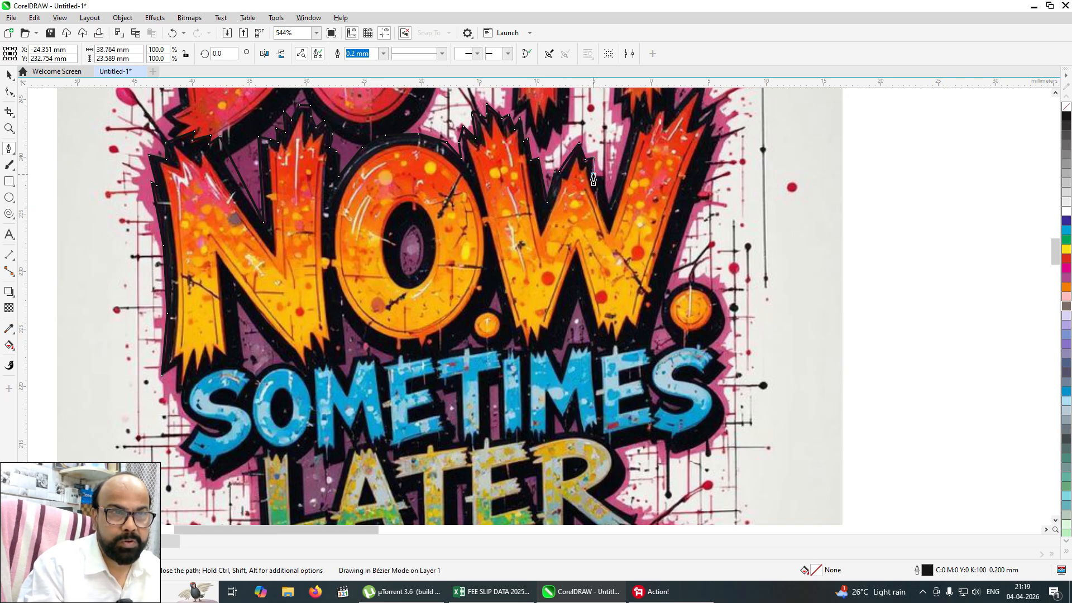
- Trace the Pen outline through the W's second valley, up its right arm and over the jagged top to its outer edge
click(610, 203)
click(635, 100)
click(643, 92)
click(646, 113)
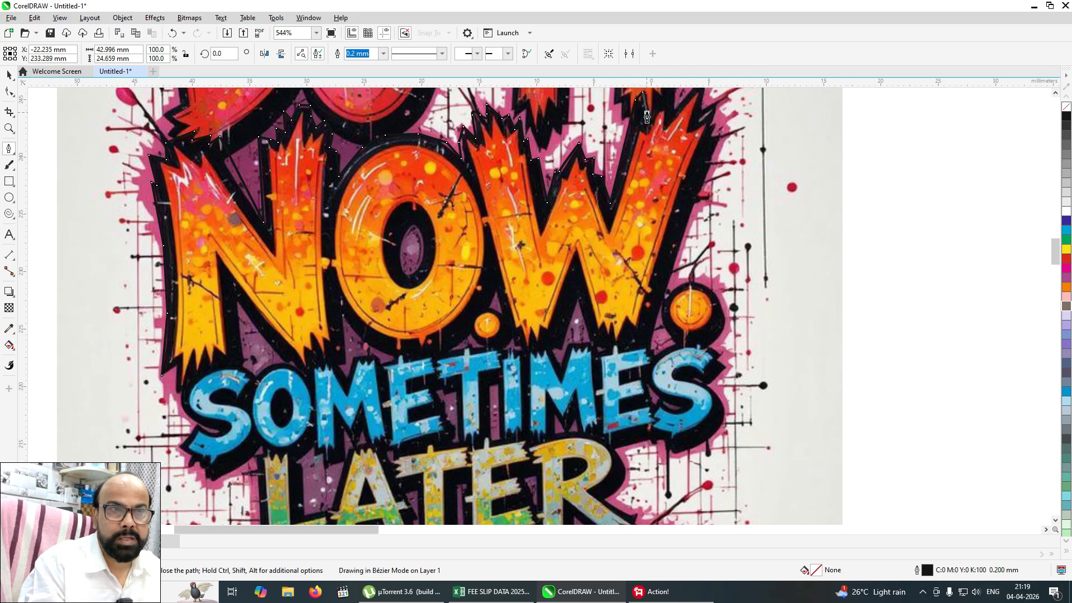
click(667, 96)
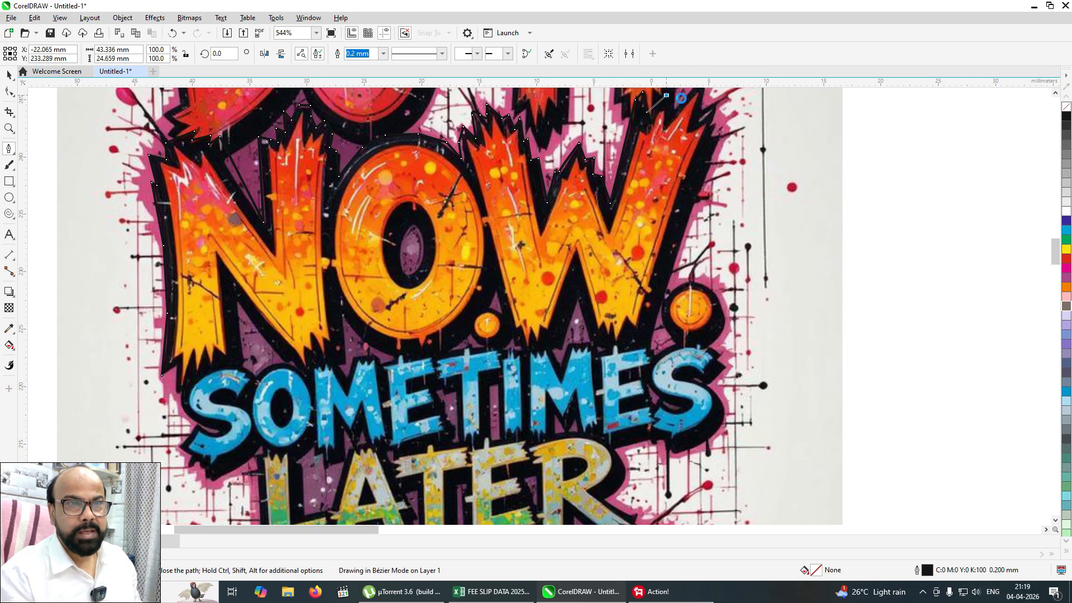
click(723, 136)
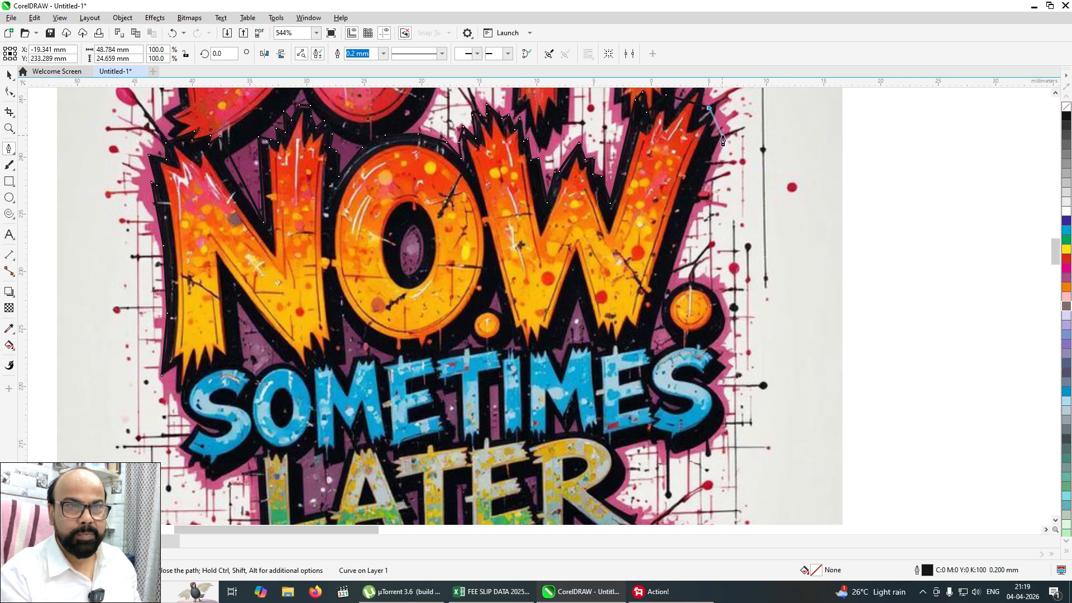
- Continue the Pen outline down the W's right side and along its underside, through both gaps, to the base of the O
click(650, 352)
click(581, 296)
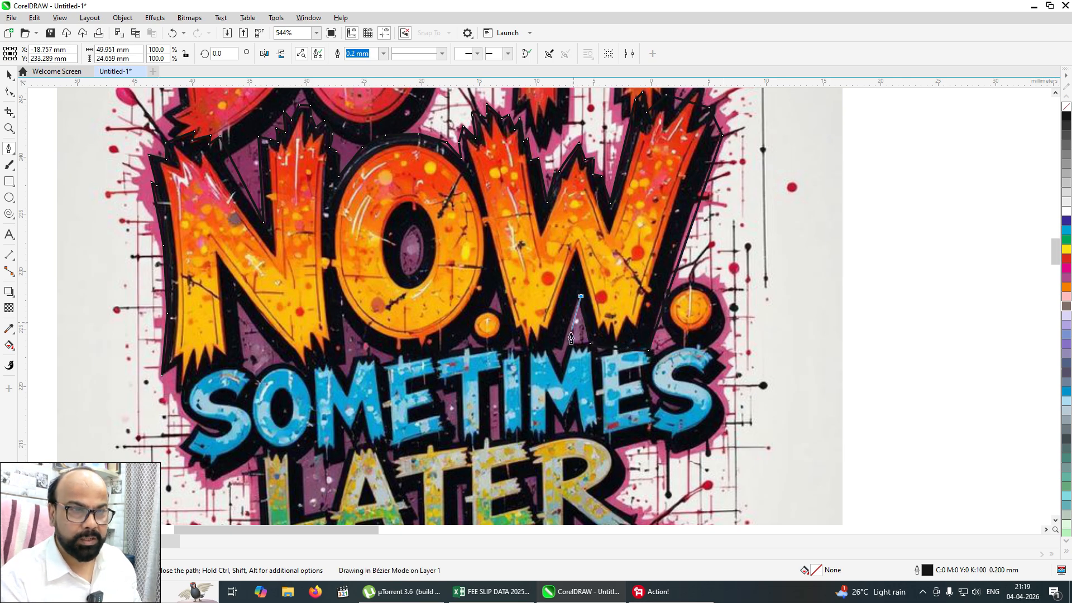
click(513, 351)
click(494, 291)
click(464, 339)
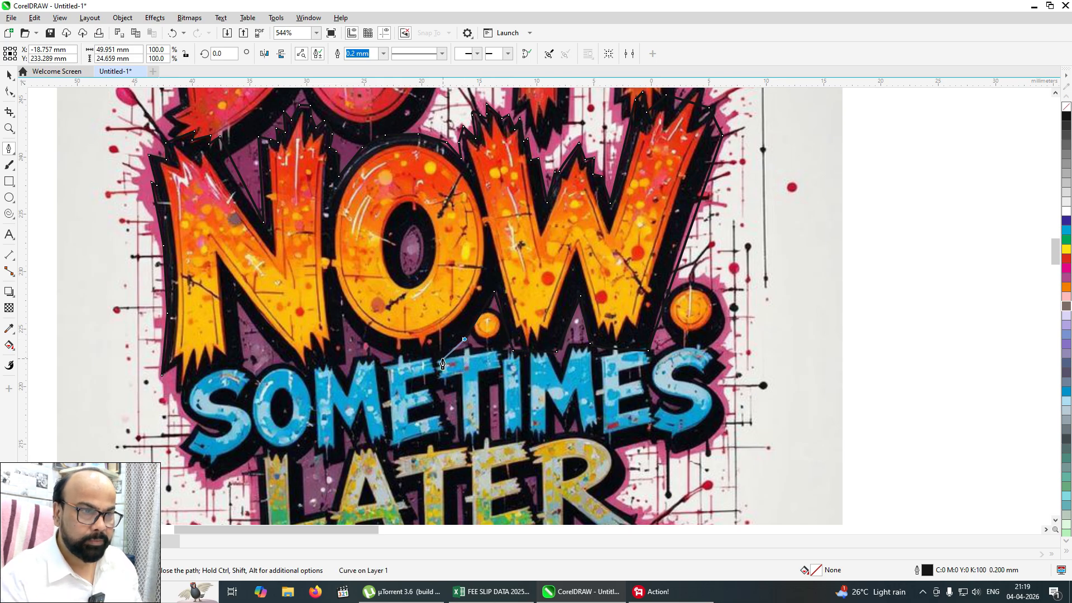
- Trace the Pen outline under the O and the N's feet and close the path at the N's lower-left corner
click(356, 342)
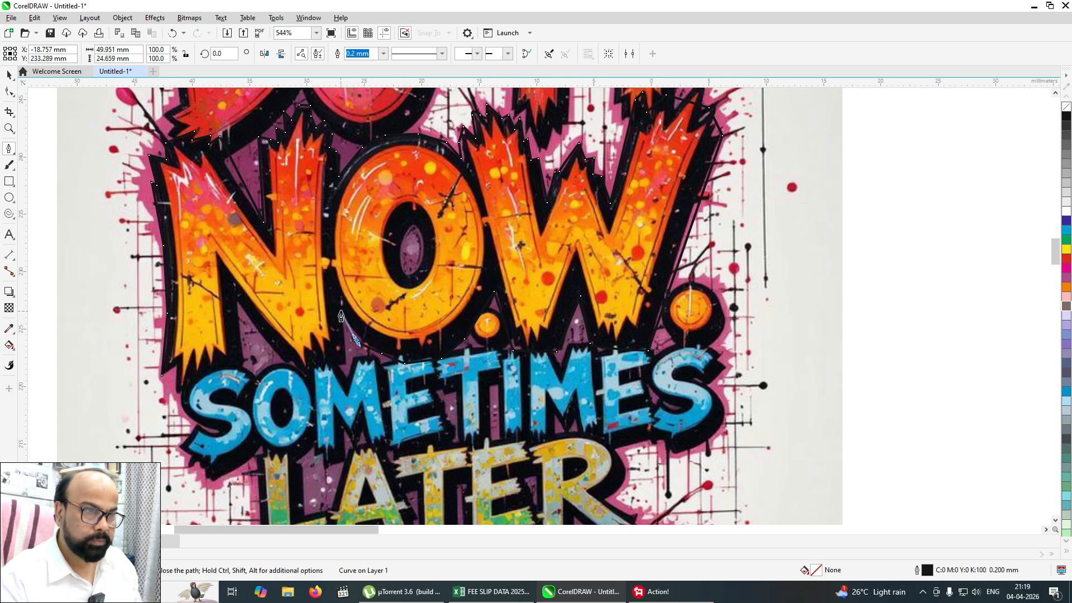
click(288, 369)
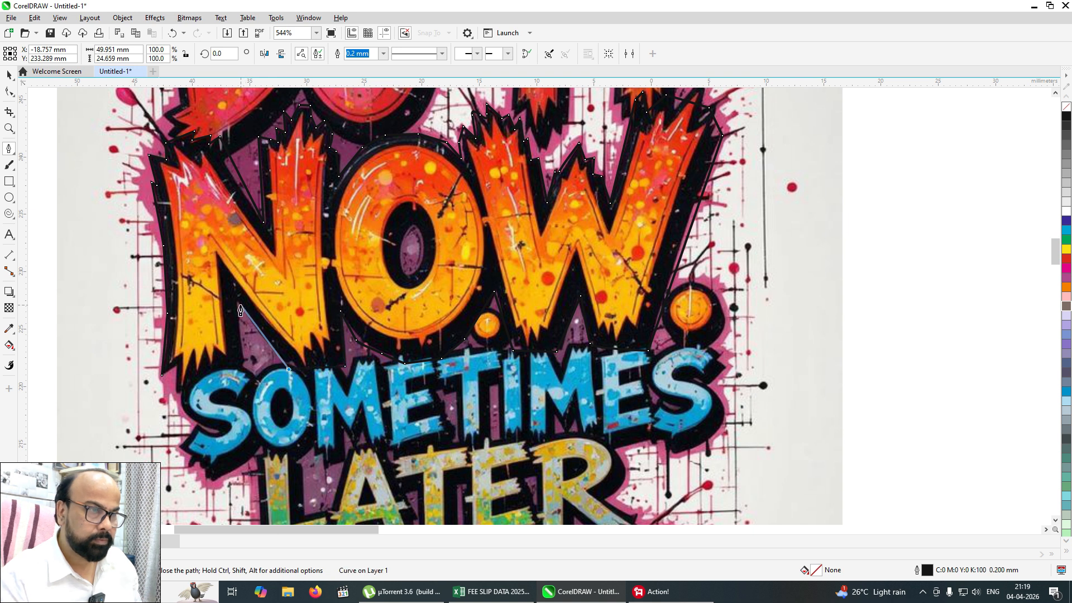
click(245, 368)
click(198, 381)
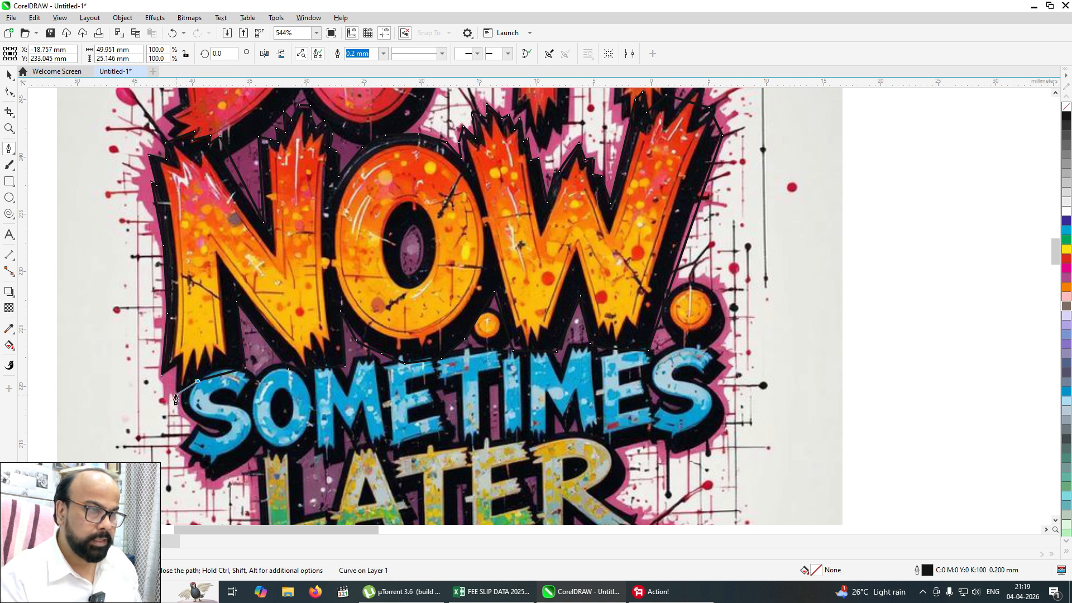
click(177, 363)
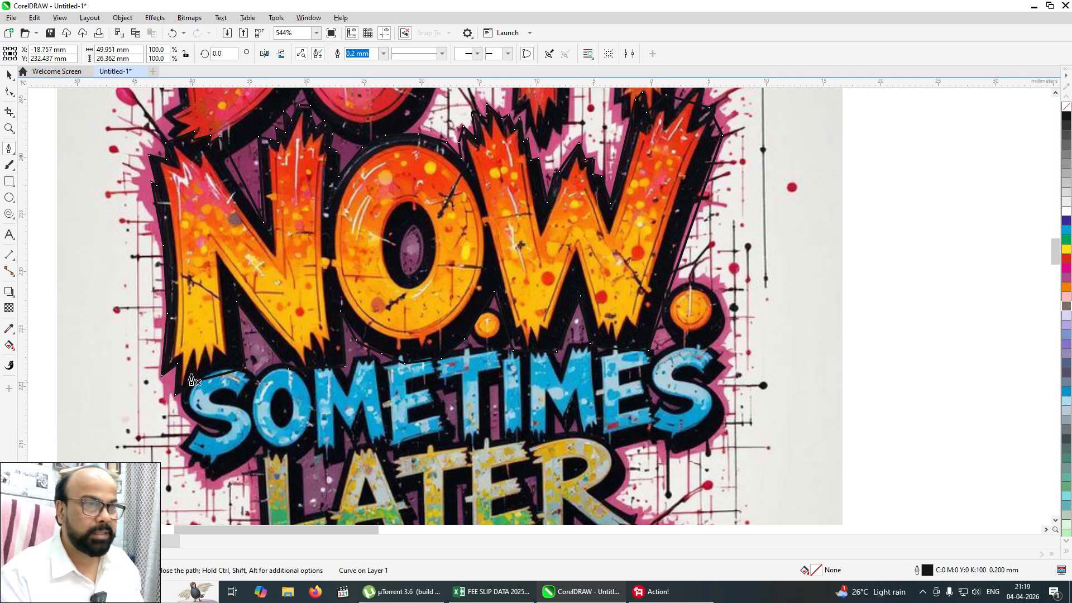
- Intersect the closed NOW outline with the poster image to create a cut-out of the lettering
scroll(194, 374, down, 1)
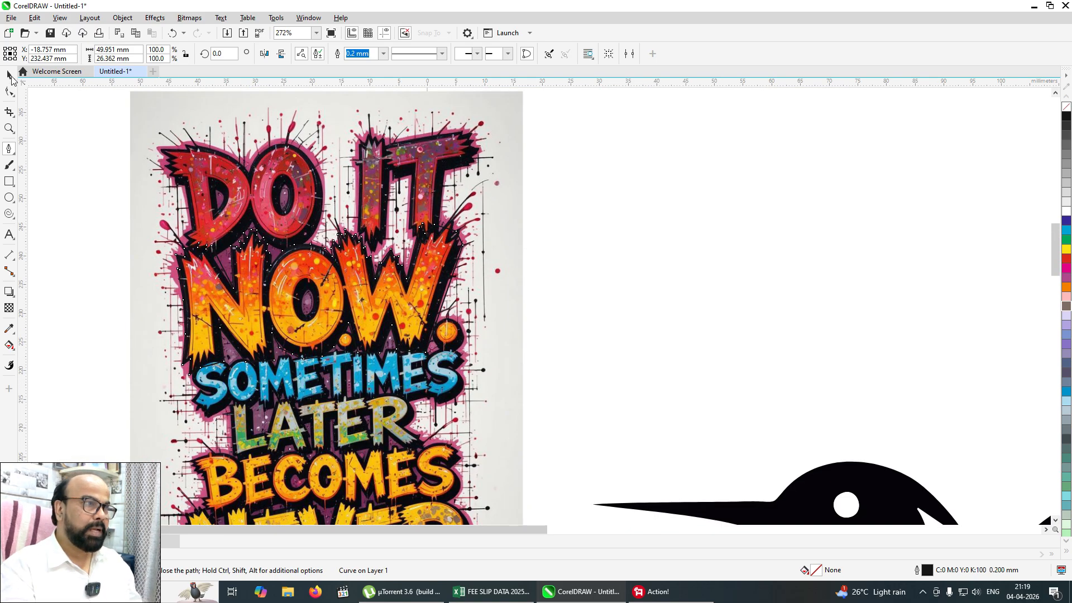
click(10, 74)
click(565, 311)
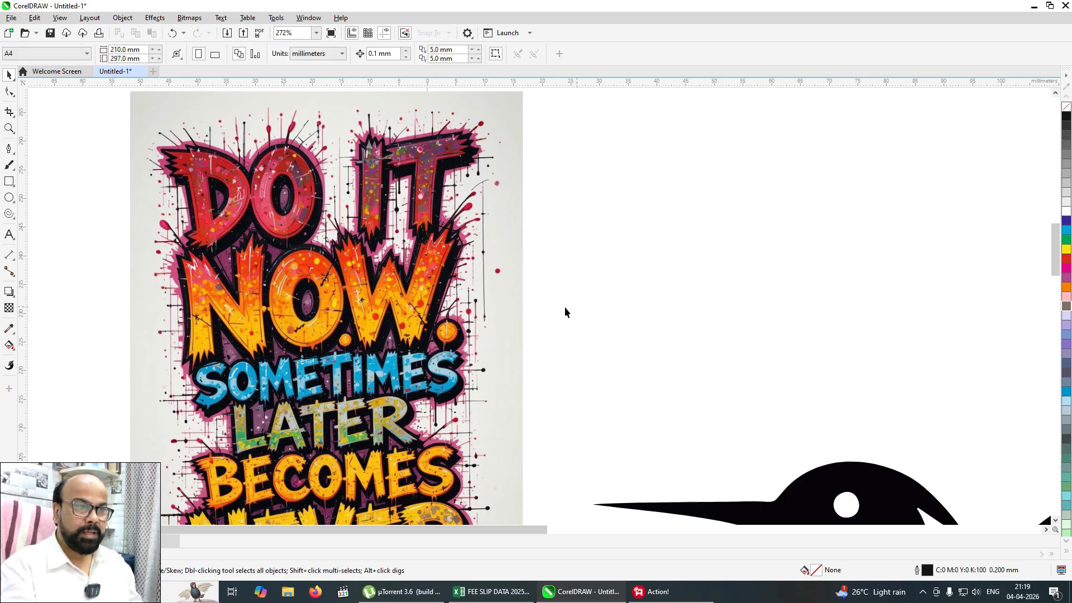
click(454, 273)
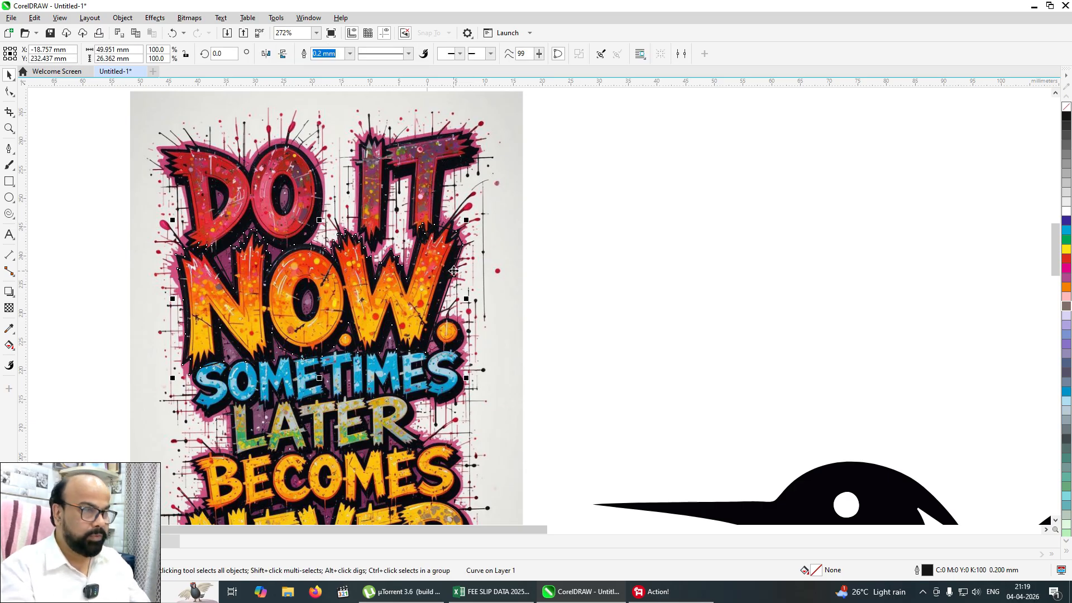
shift+click(509, 201)
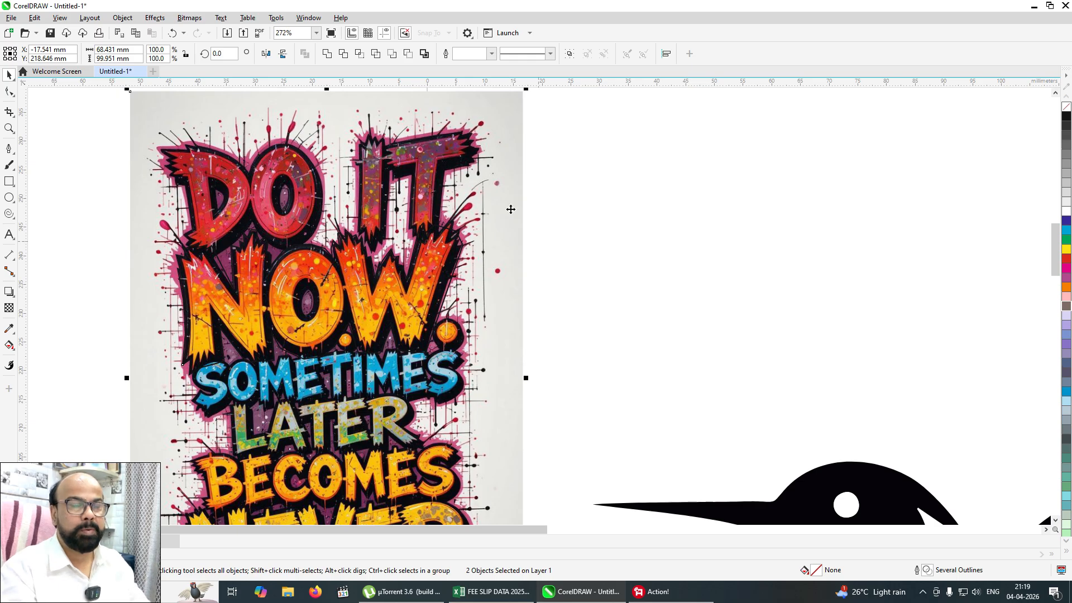
click(360, 55)
- Move the NOW cut-out and its outline off the poster onto the empty area beside it, with the cut-out above the outline
click(525, 305)
drag(391, 325, 624, 352)
drag(366, 300, 915, 149)
drag(668, 309, 950, 311)
click(689, 246)
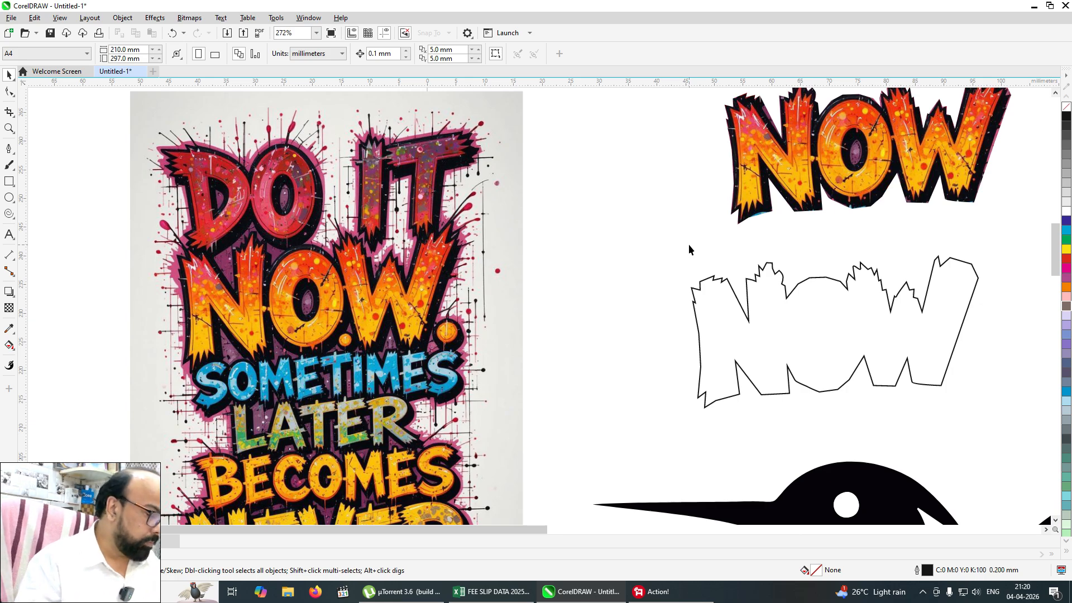
- Delete the original poster image
scroll(525, 291, down, 2)
drag(443, 363, 351, 285)
key(Delete)
- Move the NOW outline and the NOW cut-out to the page's left edge, placing the outline directly beneath the cut-out
drag(686, 324, 538, 312)
drag(678, 242, 523, 246)
click(588, 309)
drag(589, 309, 607, 322)
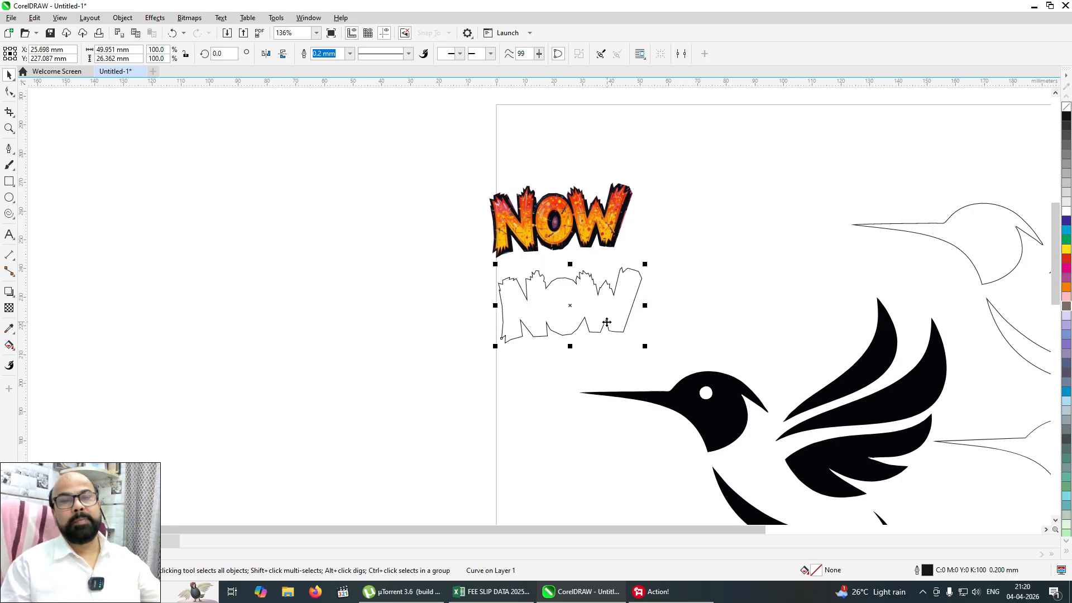